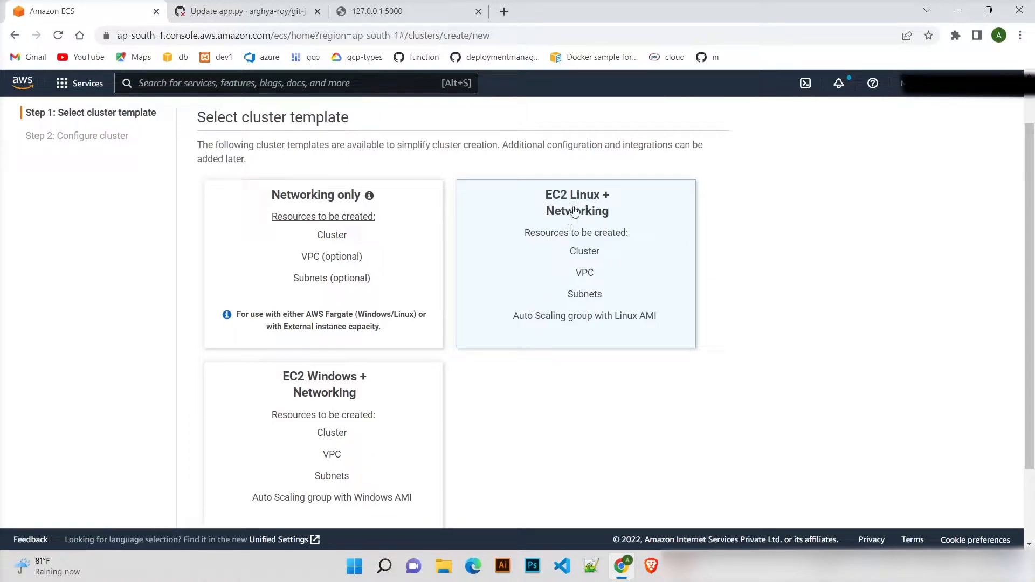
# Choose the EC2 Linux + Networking cluster template and proceed to the cluster configuration.
pyautogui.click(342, 437)
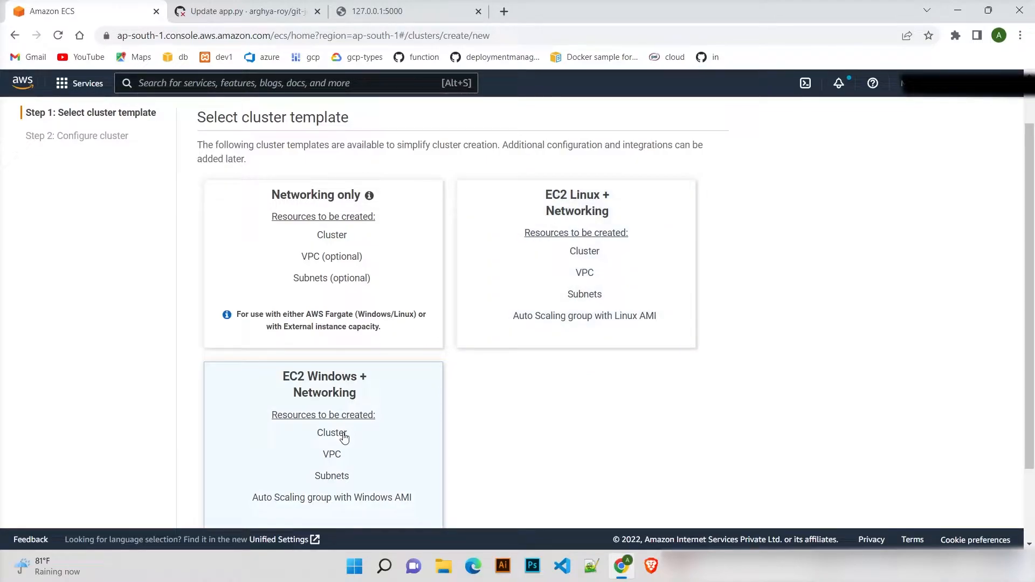
pyautogui.click(505, 273)
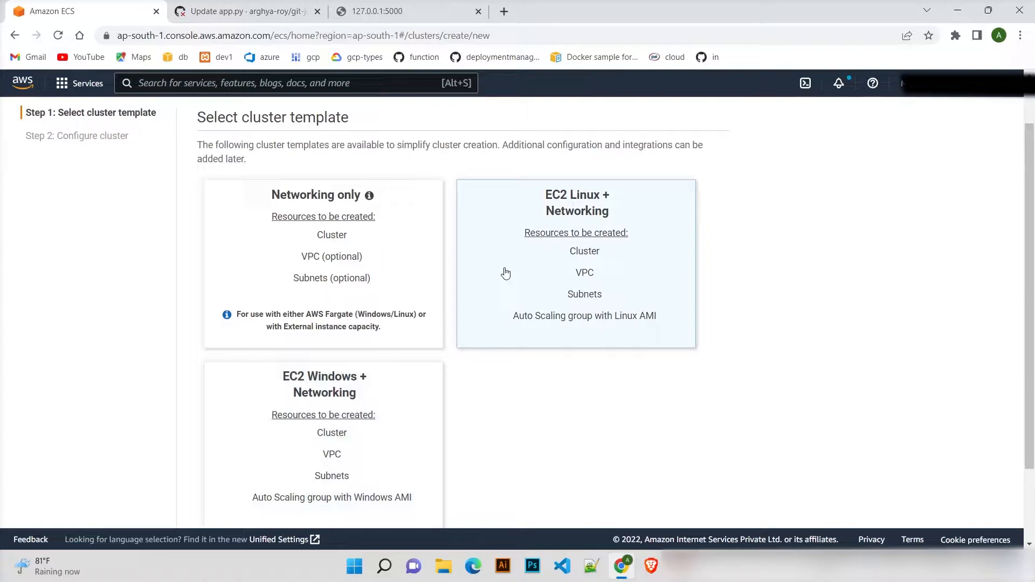
pyautogui.scroll(-2, 505, 273)
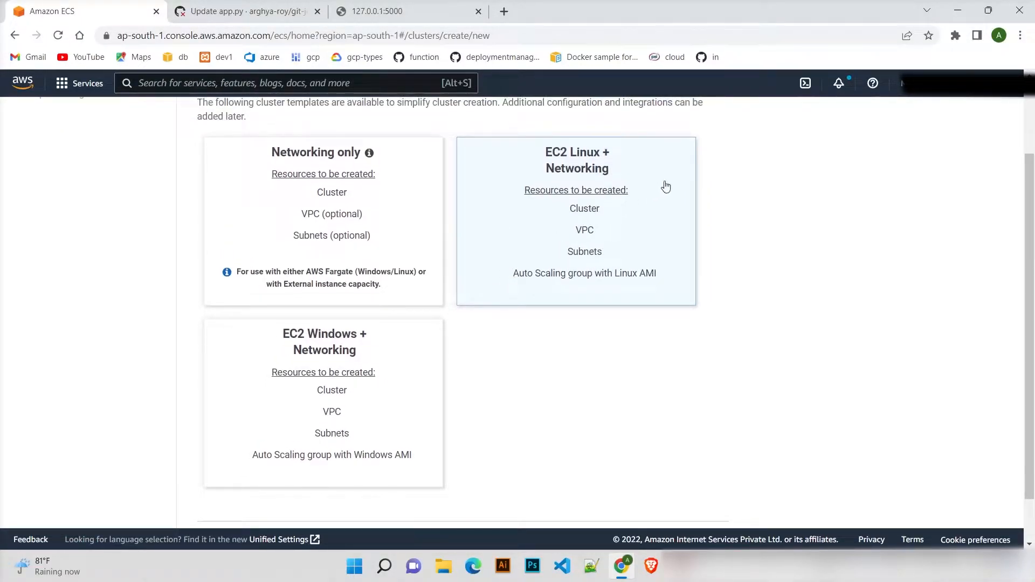
pyautogui.scroll(1, 662, 286)
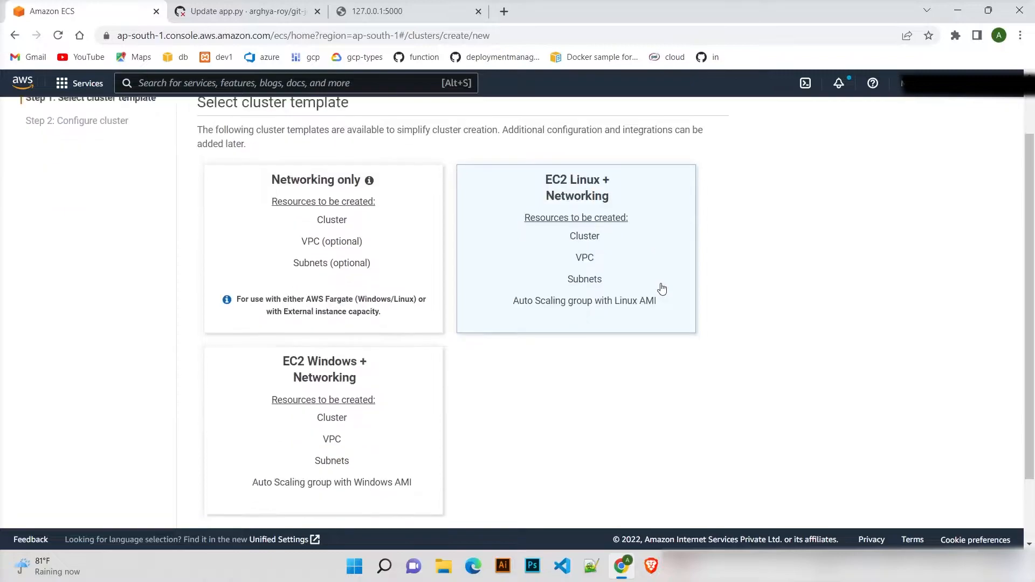
pyautogui.scroll(-3, 661, 286)
pyautogui.click(700, 498)
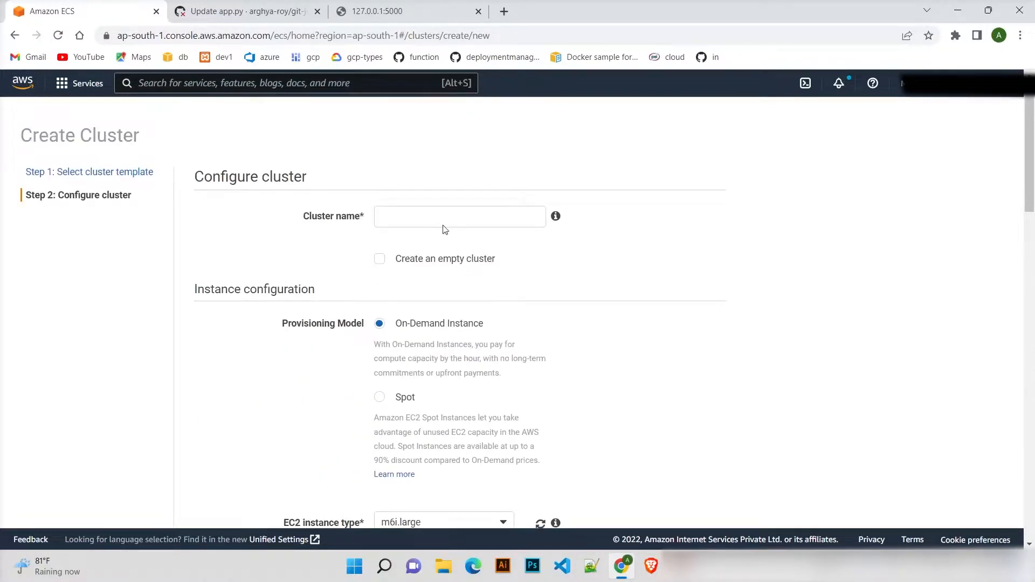
# Name the cluster democluster and use the On-Demand Instance provisioning model.
pyautogui.click(422, 215)
pyautogui.write('demo_cluster')
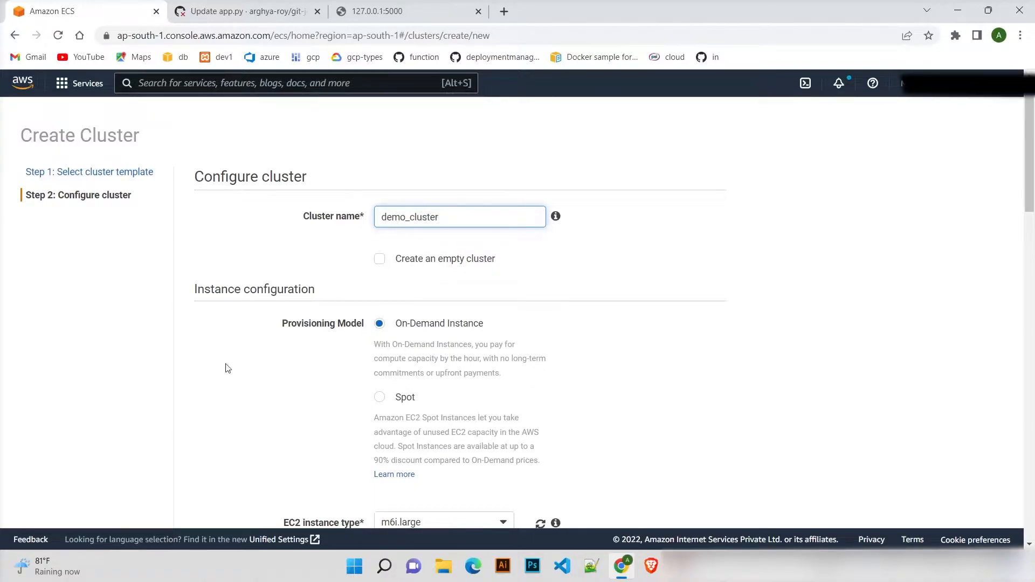
pyautogui.scroll(-1, 199, 406)
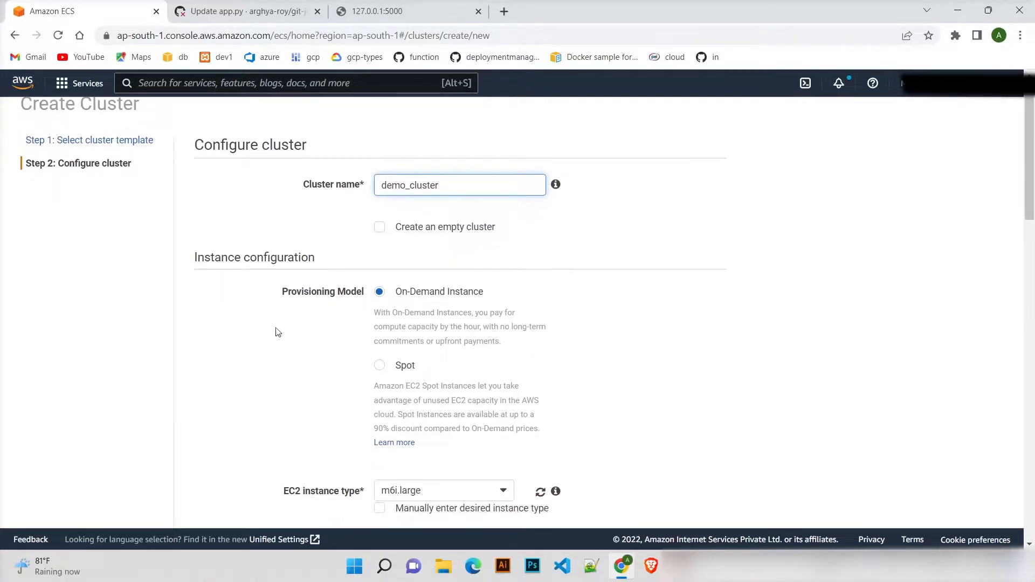
pyautogui.click(400, 298)
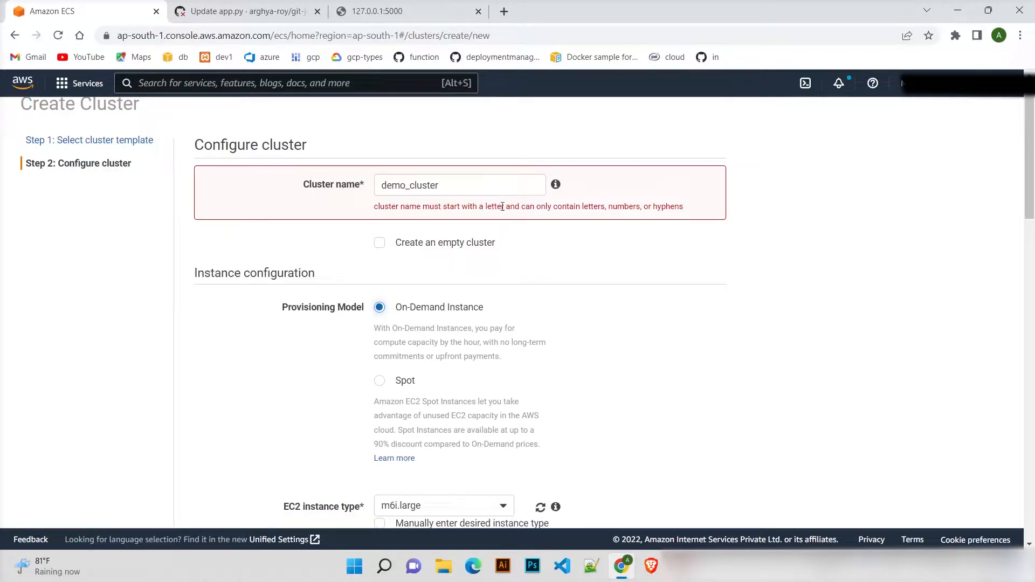
pyautogui.click(411, 191)
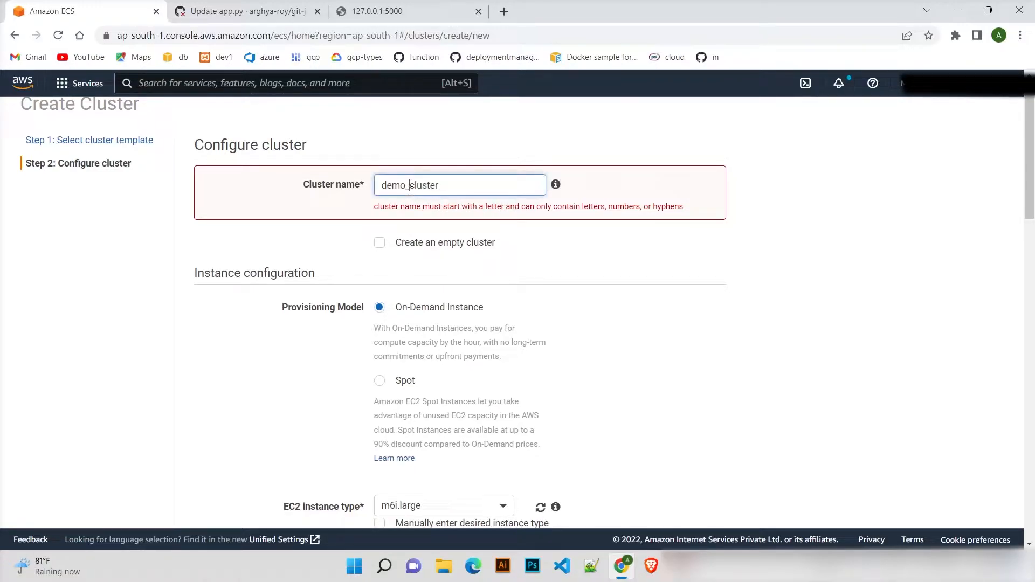
pyautogui.press('BackSpace')
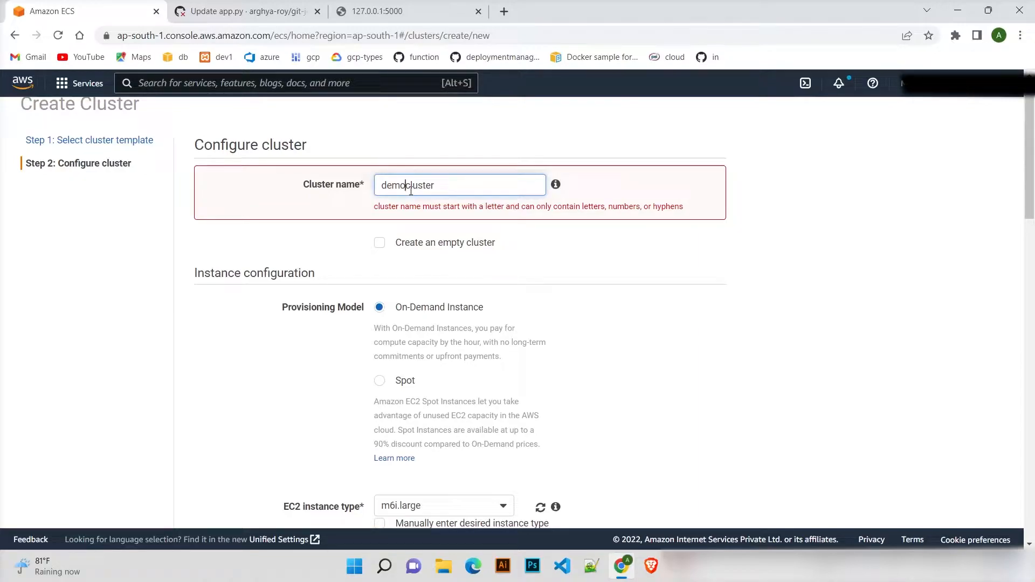
# Set the EC2 instance type to t2.micro and the number of instances to 3, keeping the 30 GiB root volume.
pyautogui.scroll(-3, 340, 379)
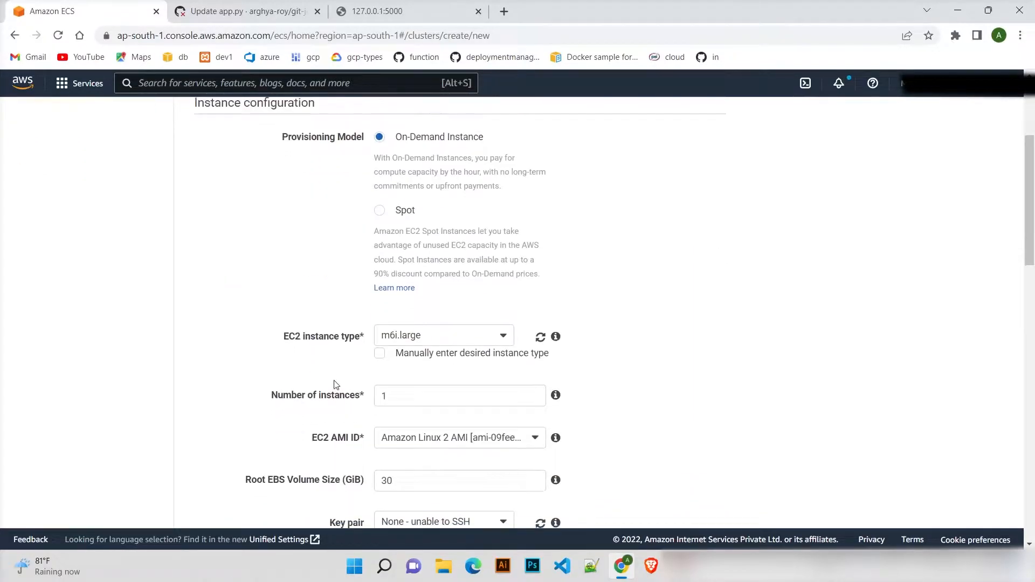
pyautogui.click(399, 396)
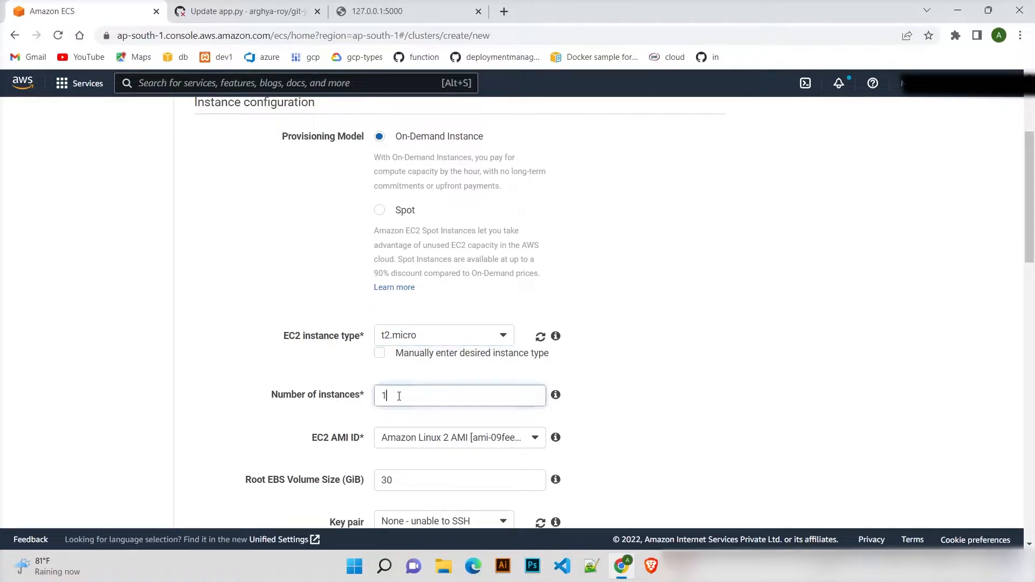
pyautogui.press('BackSpace')
pyautogui.write('3')
pyautogui.scroll(-2, 399, 396)
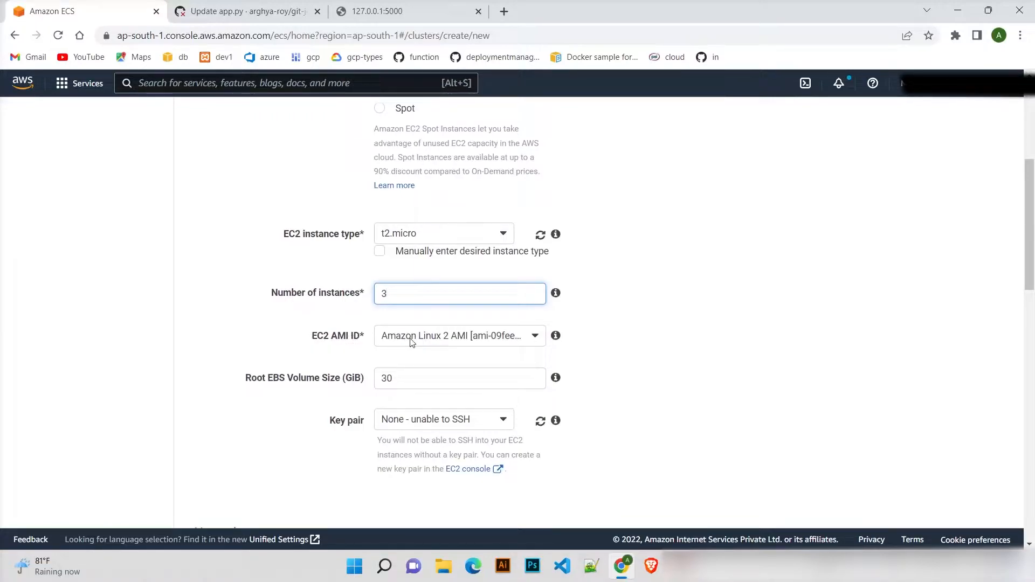
pyautogui.scroll(-2, 254, 363)
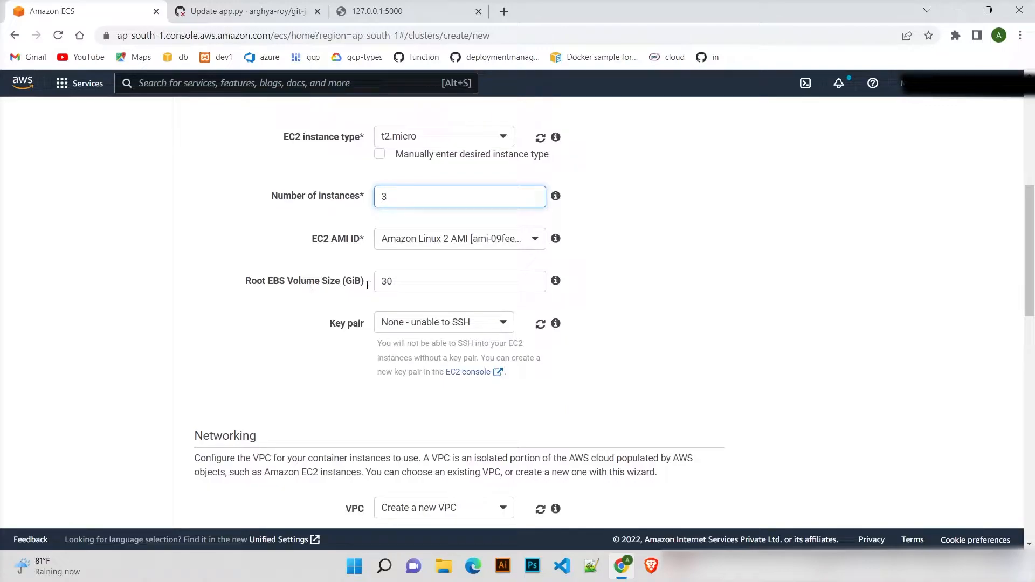
pyautogui.click(422, 283)
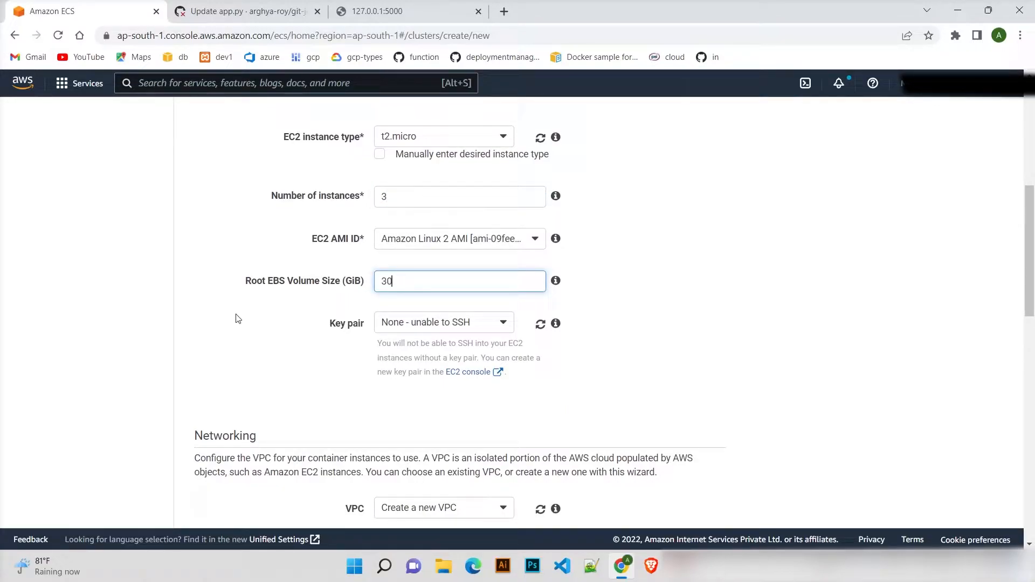
# Check the available VPCs, keep Create a new VPC for the networking, and create the cluster.
pyautogui.scroll(-1, 237, 319)
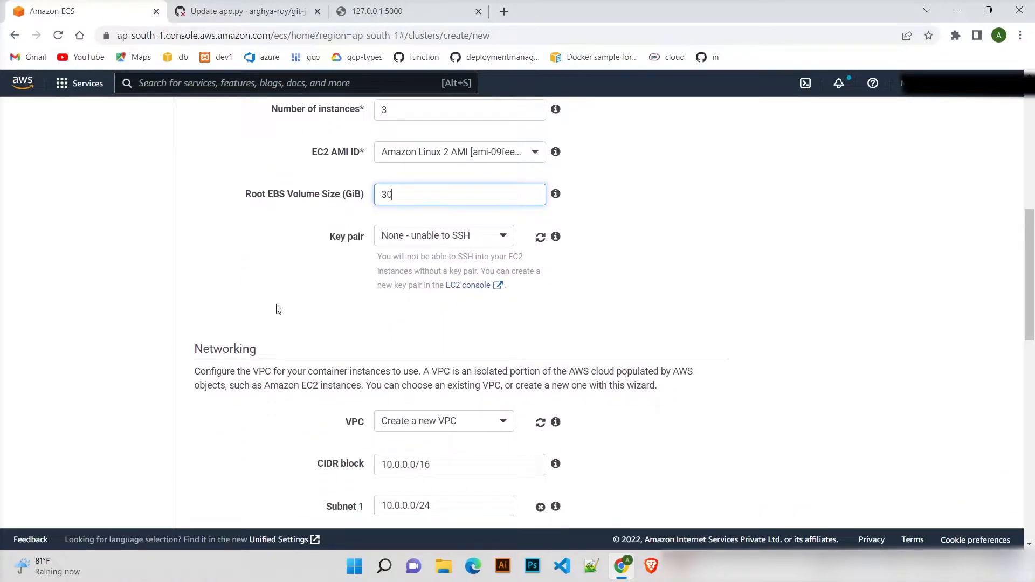
pyautogui.scroll(-2, 281, 329)
pyautogui.click(402, 258)
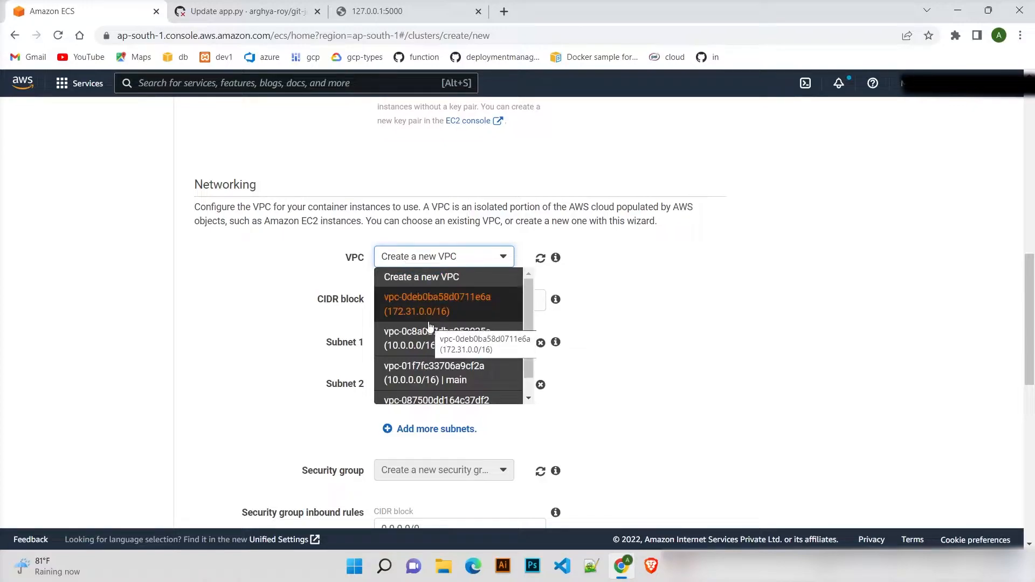
pyautogui.scroll(-1, 429, 326)
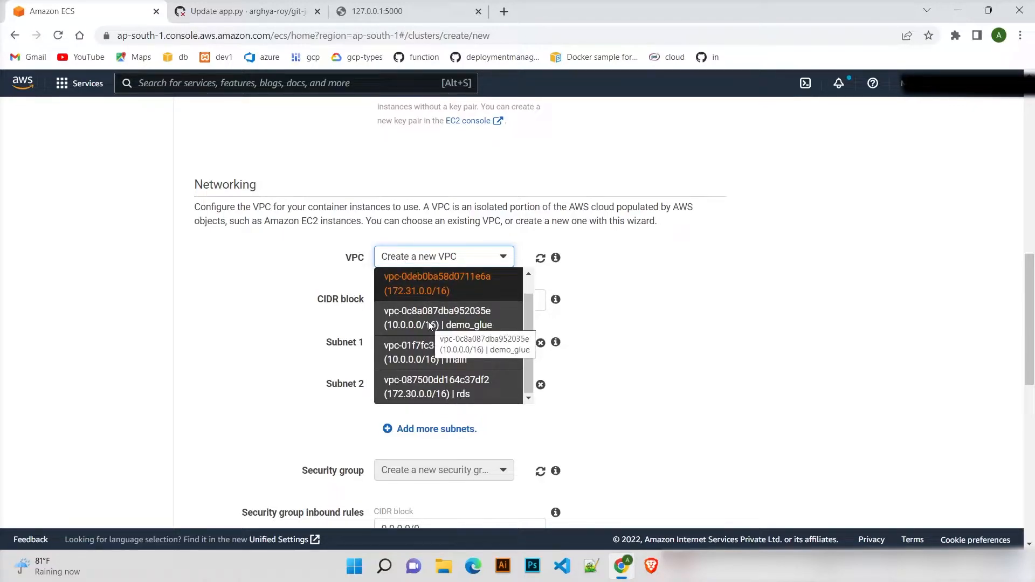
pyautogui.scroll(1, 430, 326)
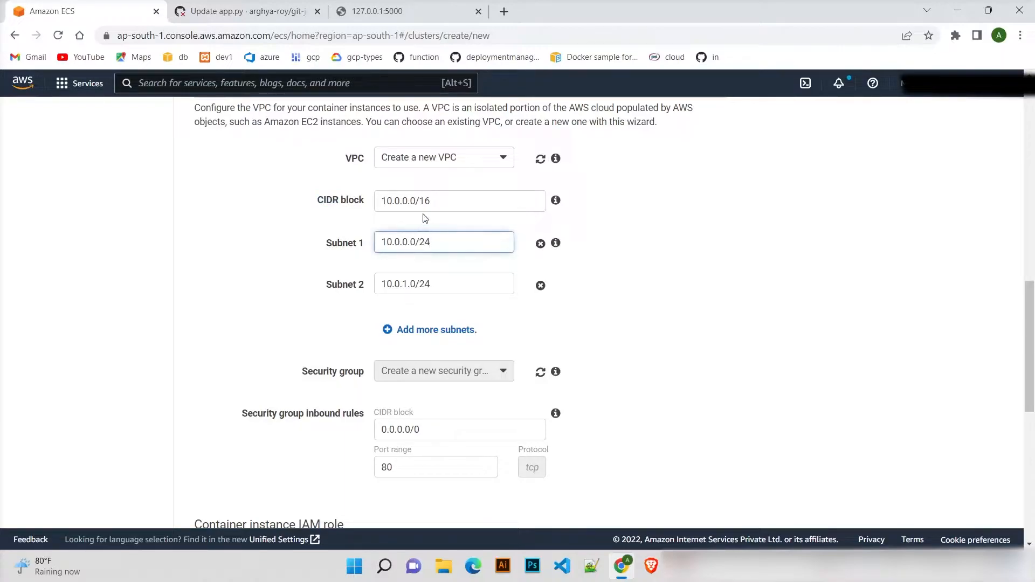
pyautogui.click(462, 227)
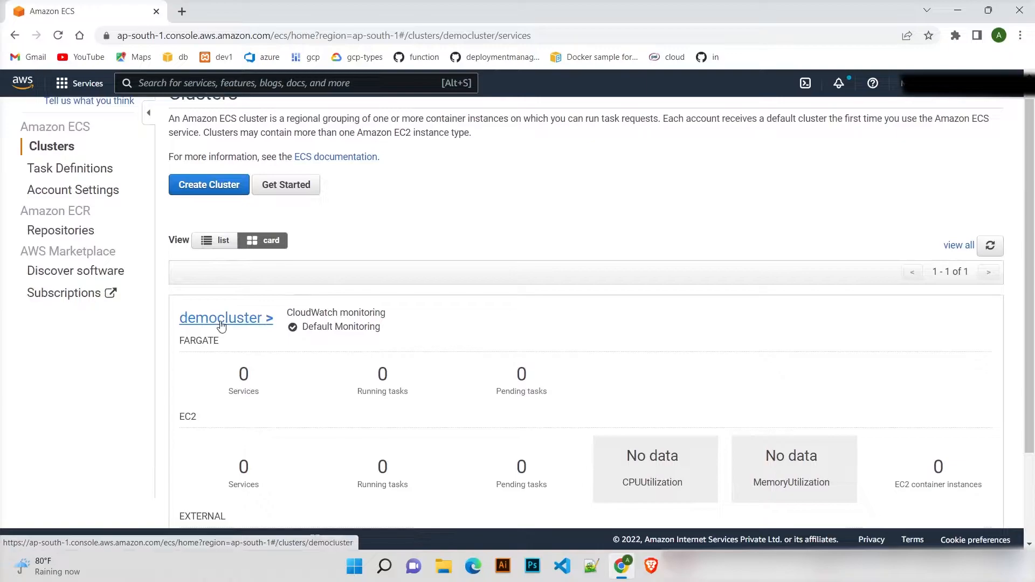
# Open the democluster details and examine its tasks and services.
pyautogui.click(221, 322)
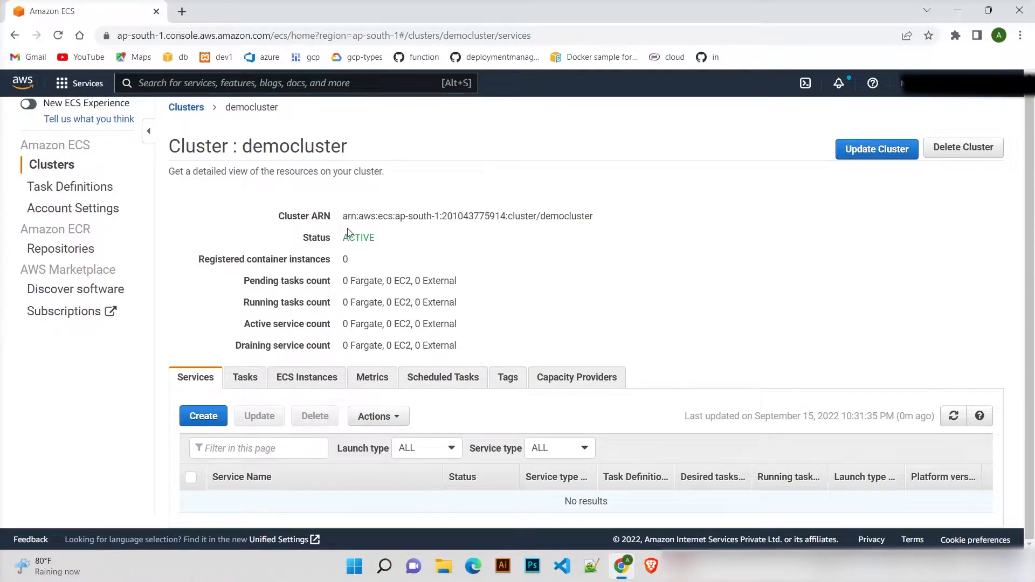
pyautogui.click(245, 377)
pyautogui.scroll(-1, 246, 377)
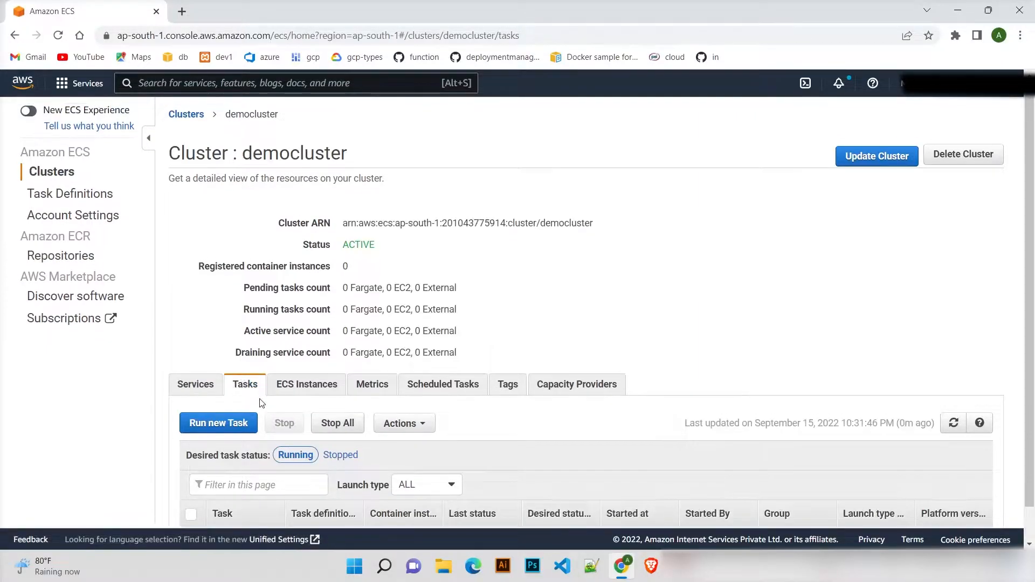
pyautogui.click(200, 348)
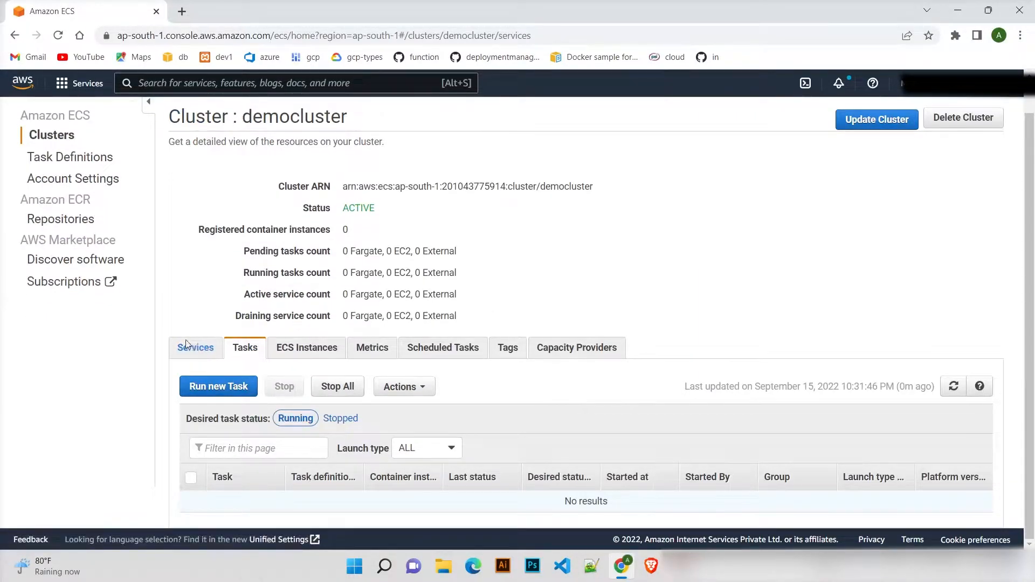
pyautogui.scroll(-1, 190, 344)
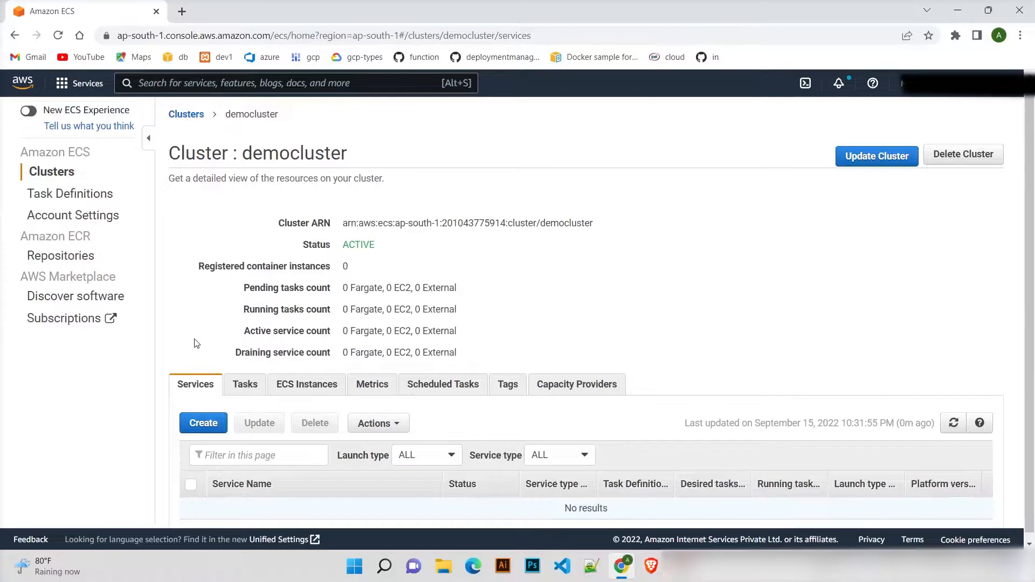
# Start a new task definition with the EC2 launch type.
pyautogui.click(65, 204)
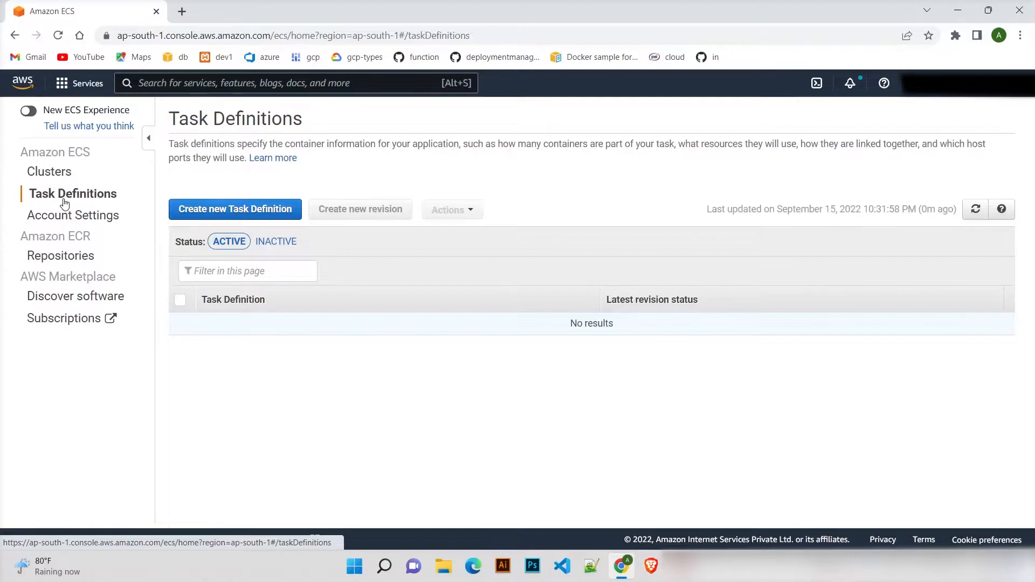
pyautogui.click(257, 216)
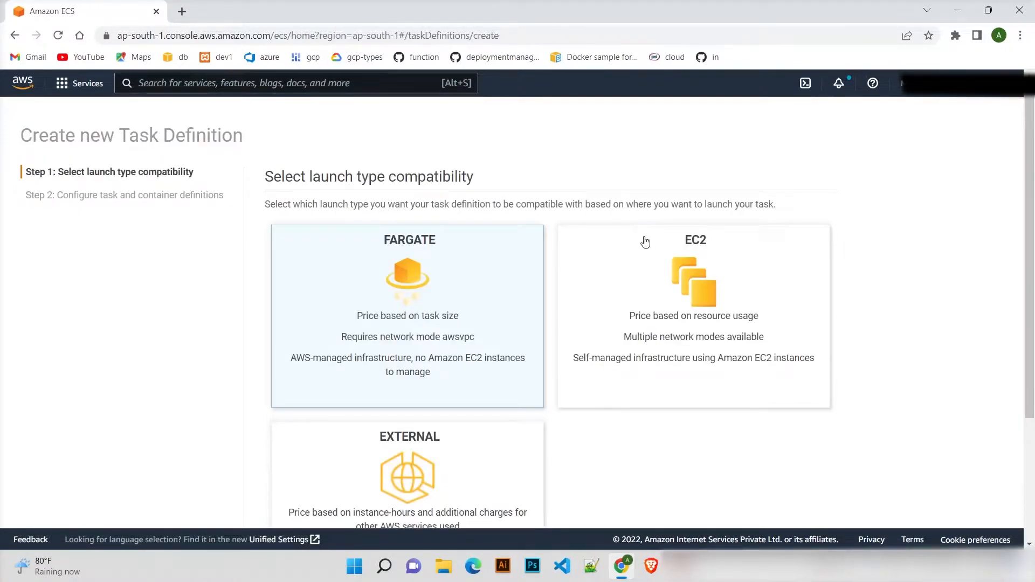
pyautogui.click(668, 257)
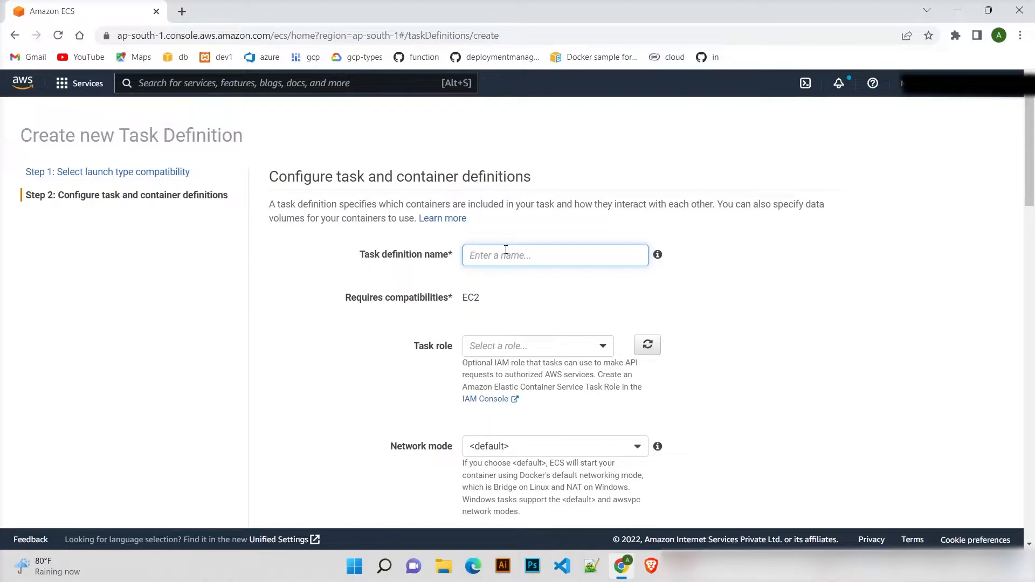
# Name the task definition demoTask and set its task role to None.
pyautogui.write('demoTask')
pyautogui.scroll(-2, 505, 250)
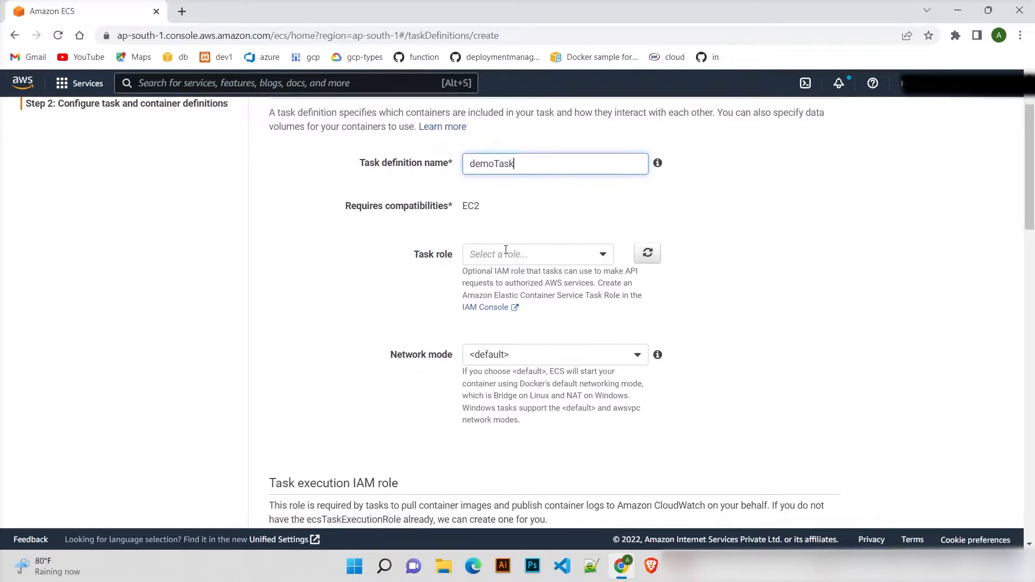
pyautogui.click(501, 254)
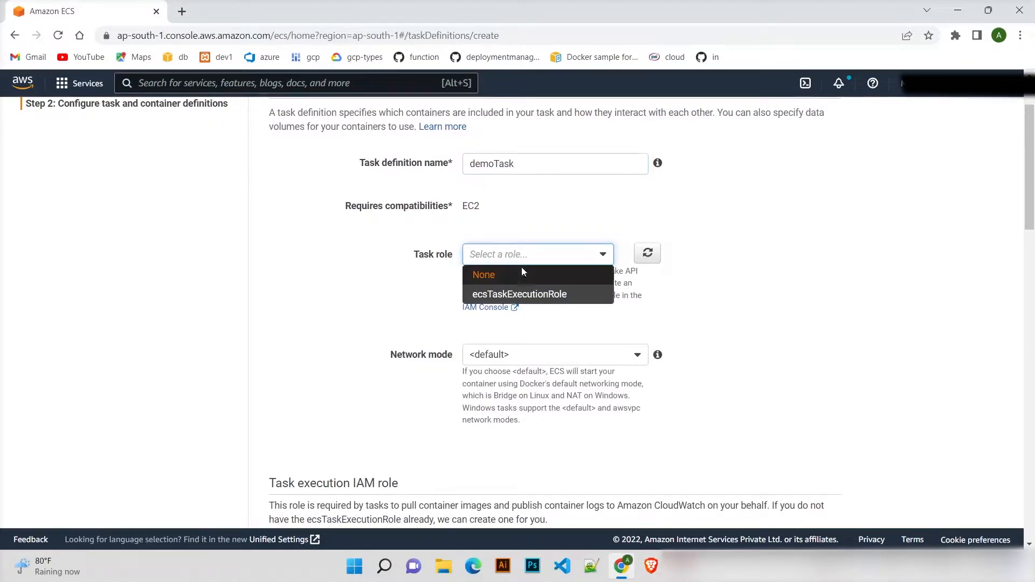
pyautogui.click(527, 281)
pyautogui.scroll(-3, 381, 409)
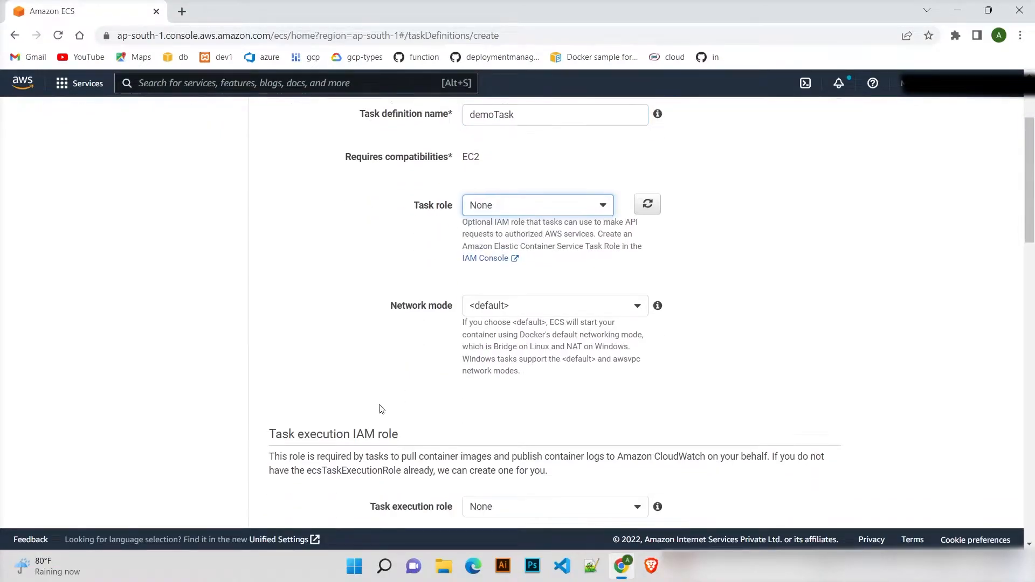
# Start adding a container to the task definition and name it demoCon.
pyautogui.scroll(-10, 445, 238)
pyautogui.click(332, 249)
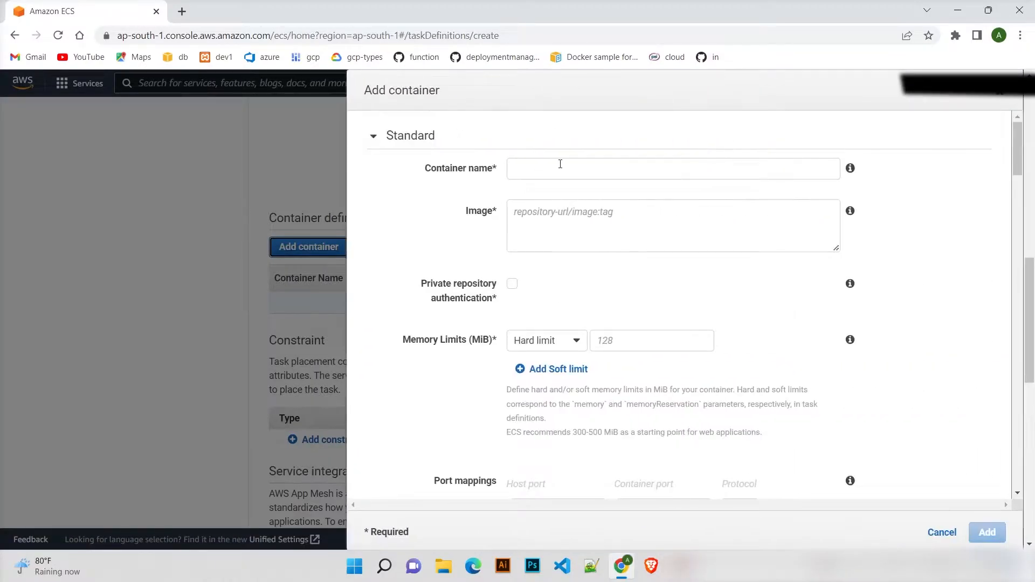
pyautogui.click(560, 164)
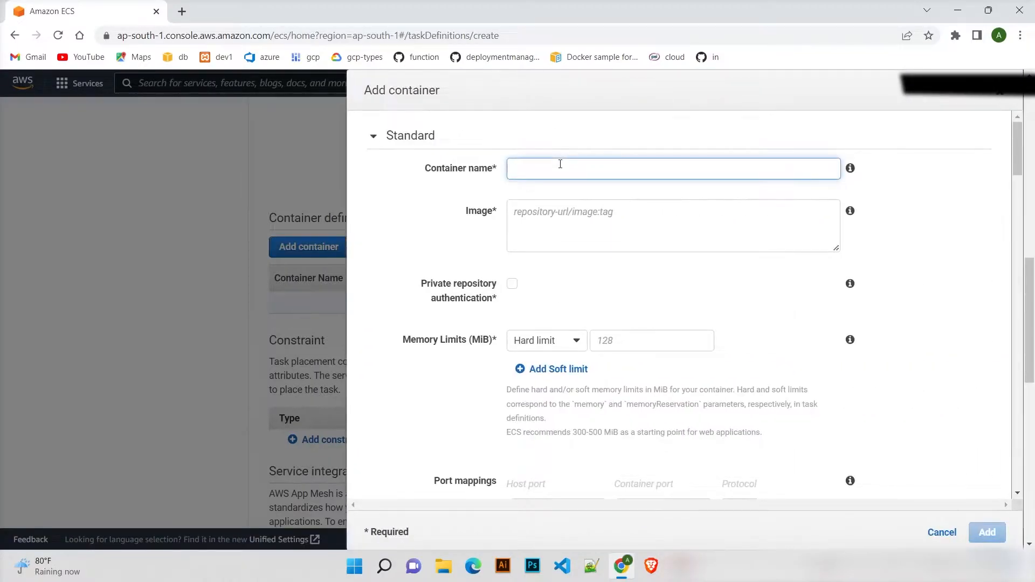
pyautogui.write('demoCon')
pyautogui.click(550, 211)
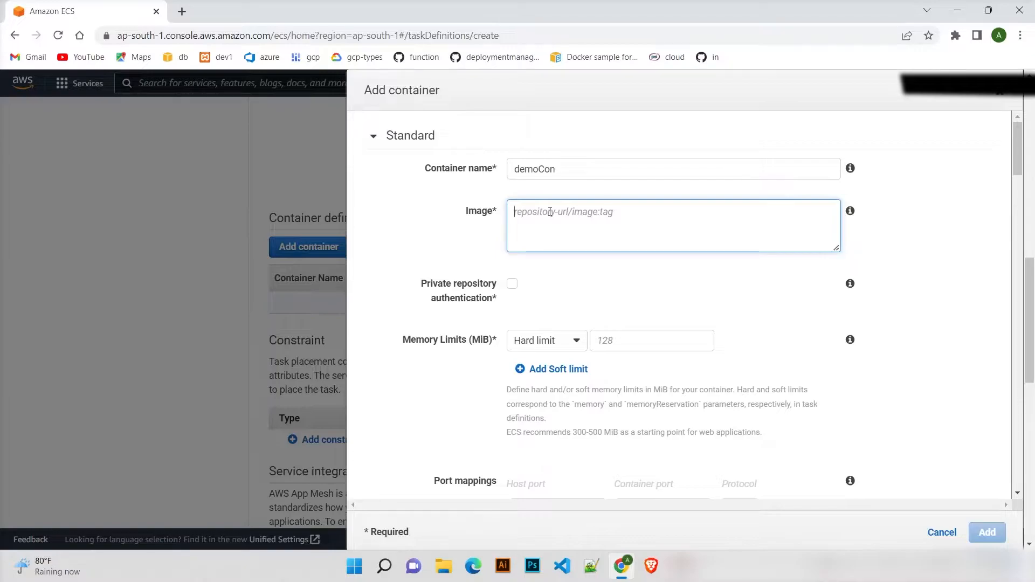
# Copy the image URI from the ng1 ECR repository in a second console tab and set it as the demoCon container's image.
pyautogui.rightClick(75, 5)
pyautogui.click(115, 99)
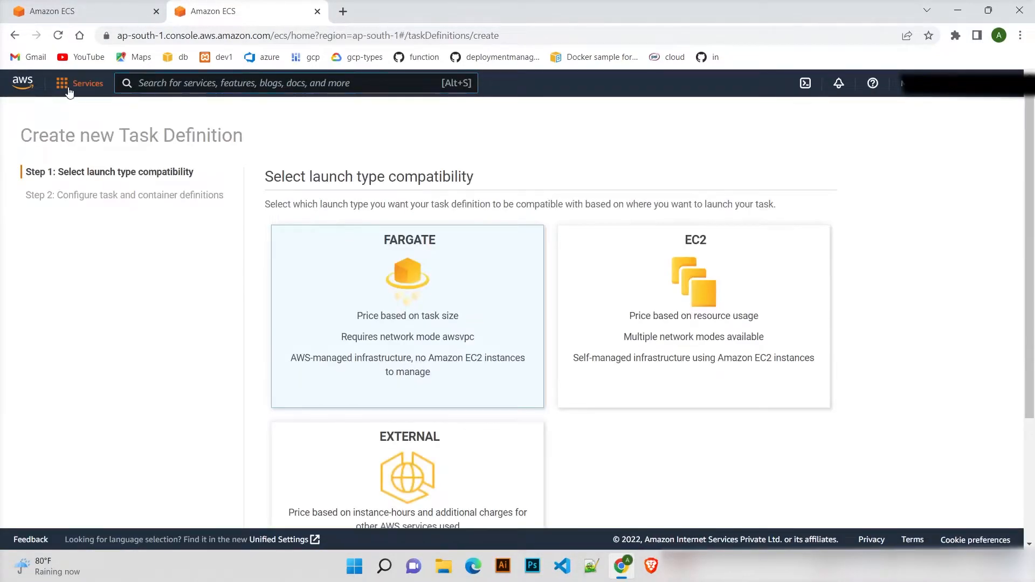
pyautogui.click(69, 89)
pyautogui.click(397, 264)
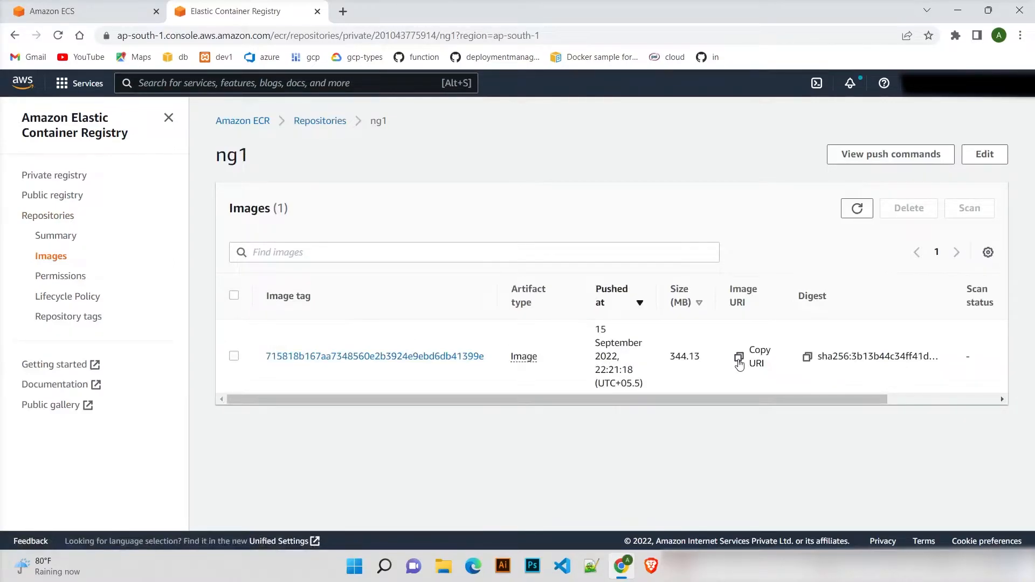
pyautogui.click(739, 358)
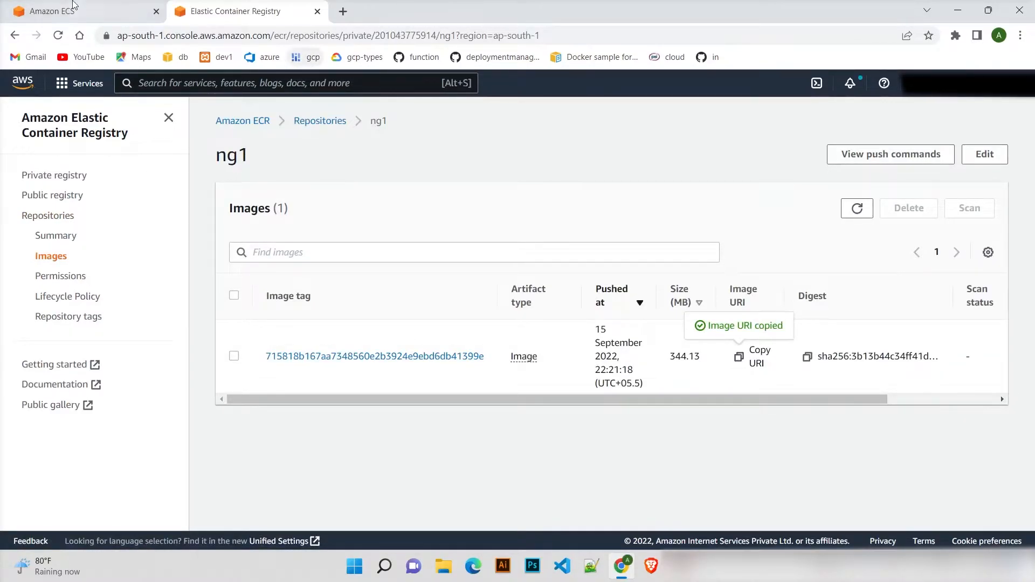
pyautogui.click(74, 7)
pyautogui.hotkey('ctrl', 'v')
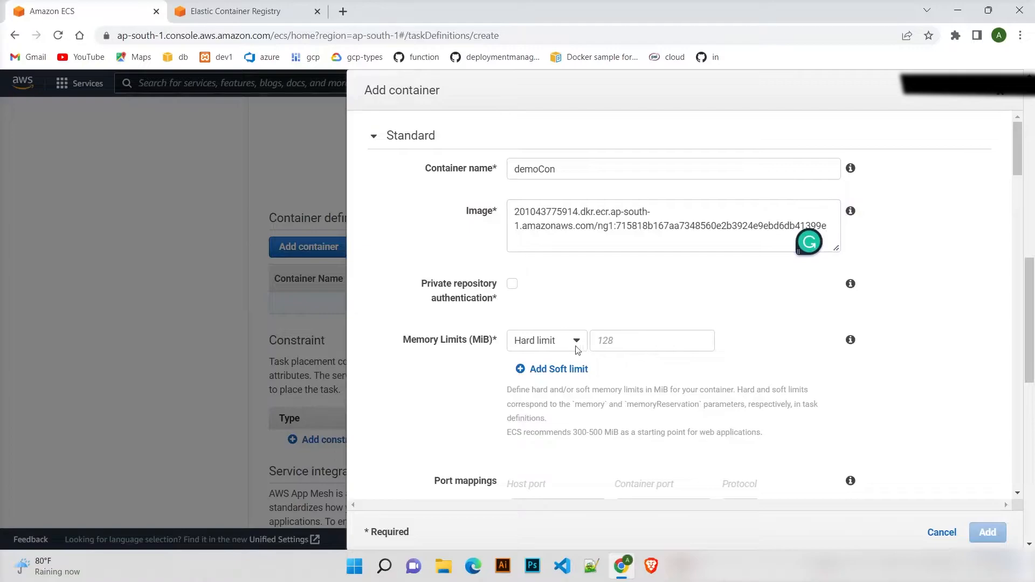
# Set the container's hard memory limit to 128 MiB and map host port 0 to container port 5000 over tcp.
pyautogui.click(623, 346)
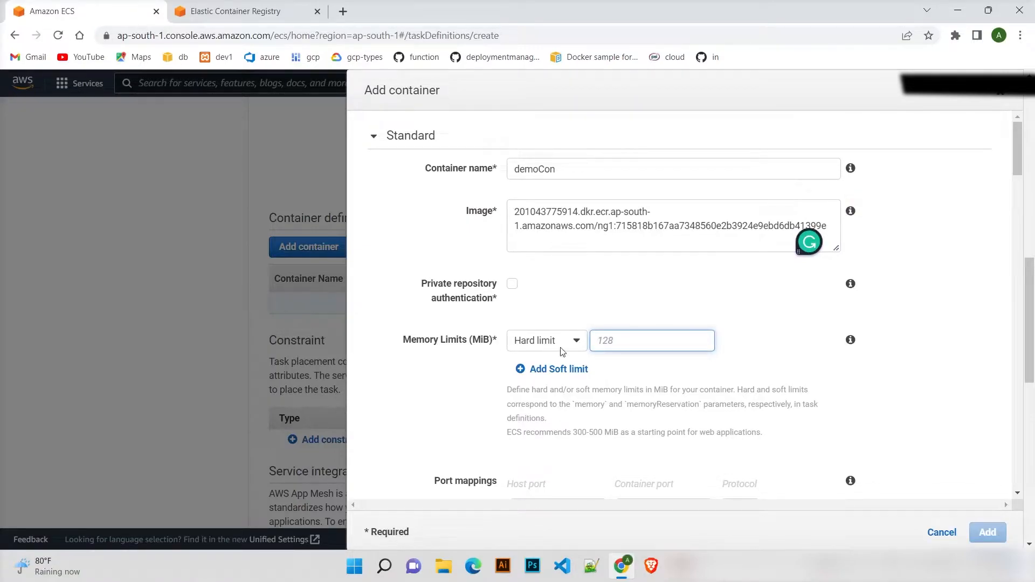
pyautogui.write('128')
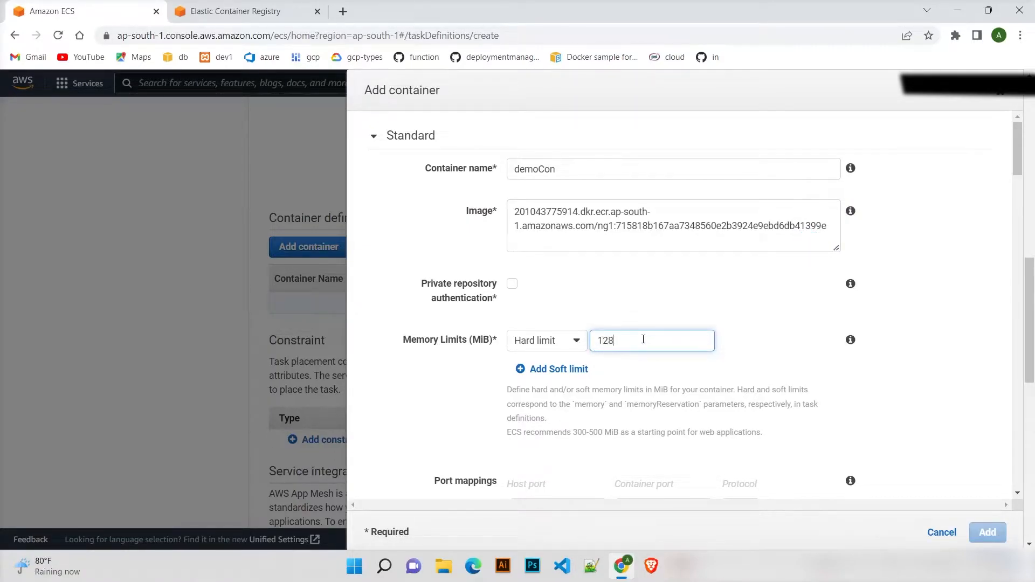
pyautogui.scroll(-2, 644, 340)
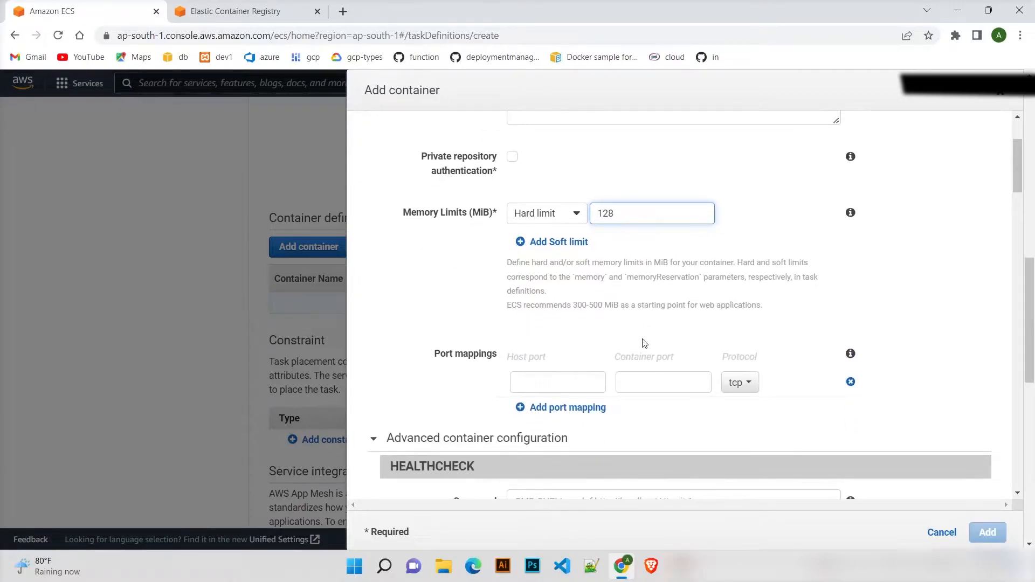
pyautogui.scroll(-1, 643, 344)
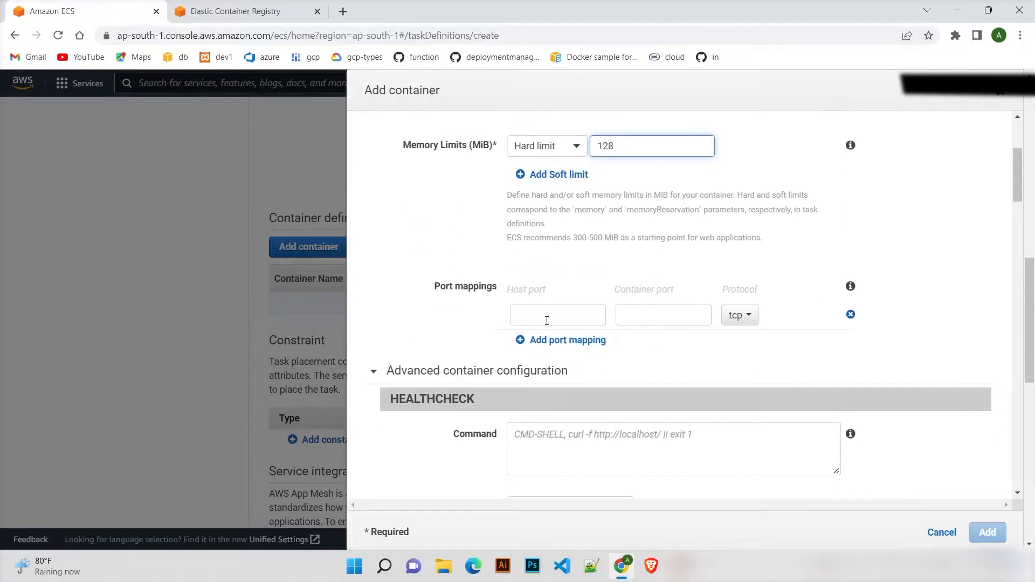
pyautogui.click(652, 321)
pyautogui.write('5000')
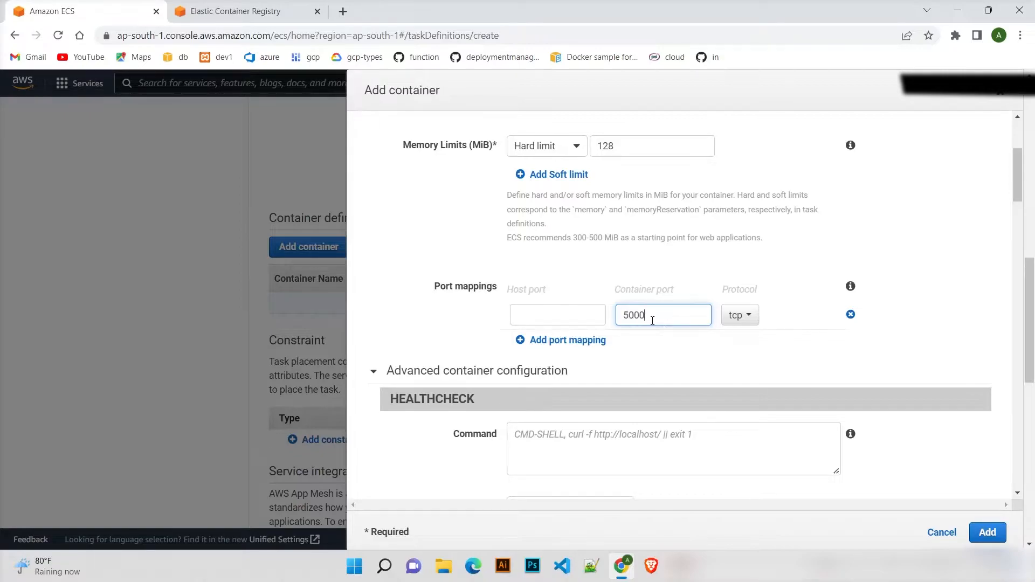
pyautogui.click(546, 325)
pyautogui.write('0')
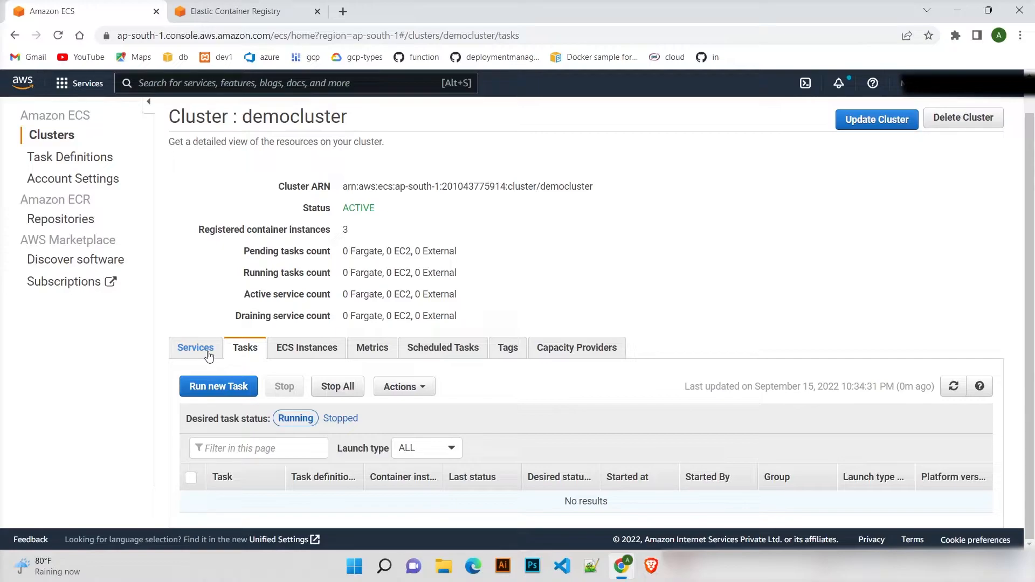
# Start creating a service in democluster with the EC2 launch type.
pyautogui.click(209, 356)
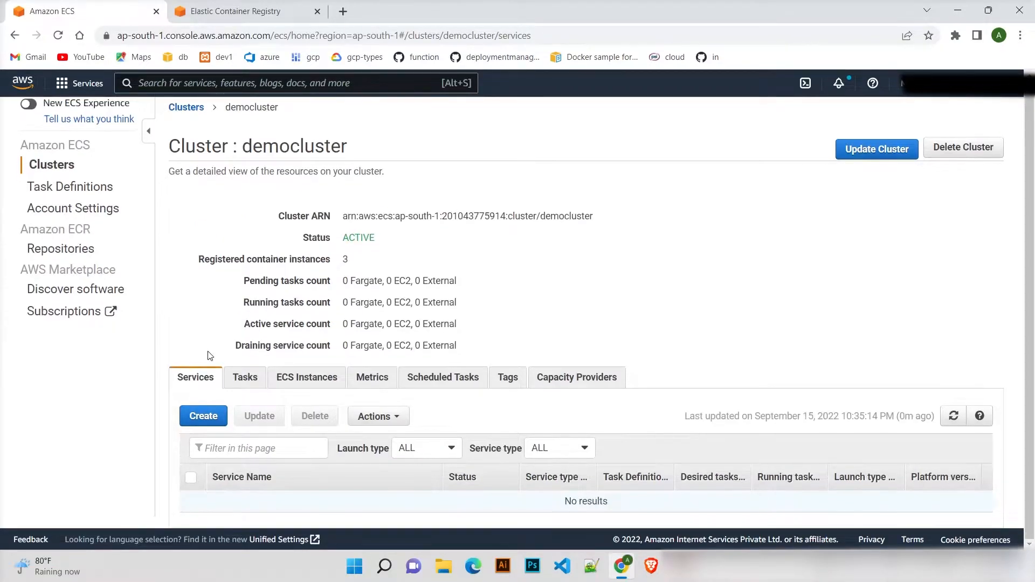
pyautogui.click(209, 413)
pyautogui.scroll(-1, 345, 331)
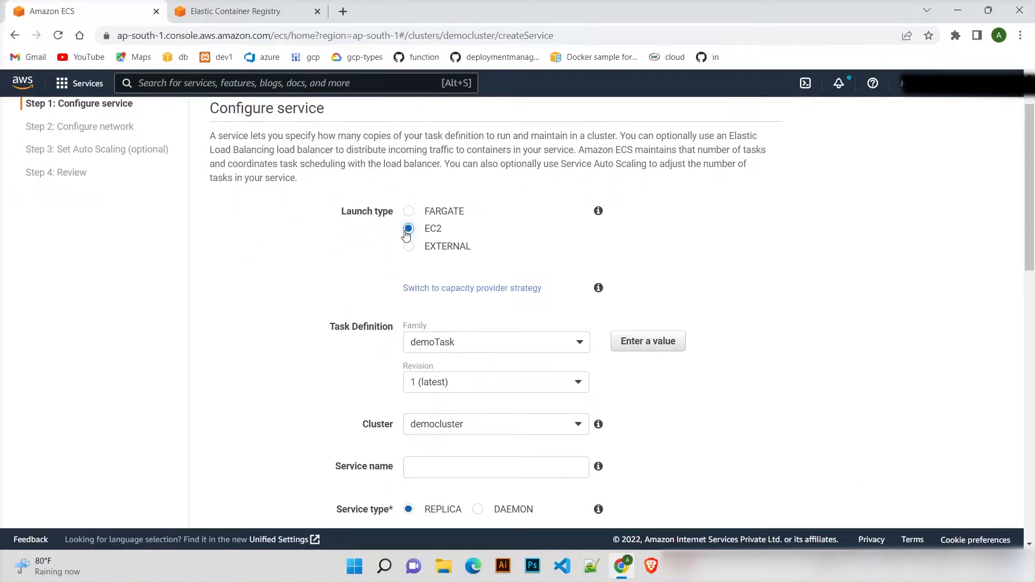
# Name the service demoService and continue to its network configuration.
pyautogui.scroll(-2, 421, 313)
pyautogui.click(416, 347)
pyautogui.write('demo')
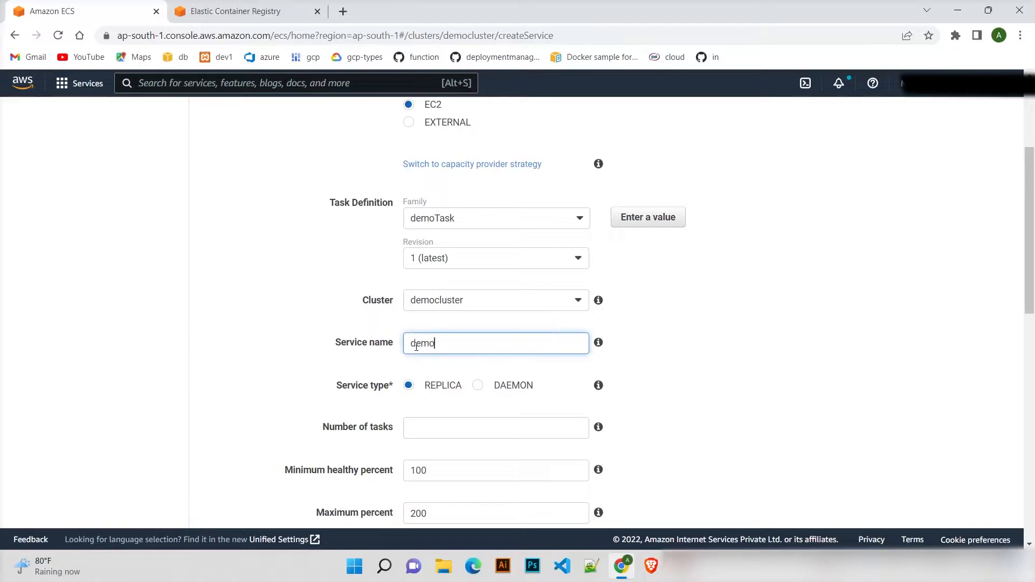
pyautogui.write('Ser')
pyautogui.write('vice')
pyautogui.scroll(-2, 416, 346)
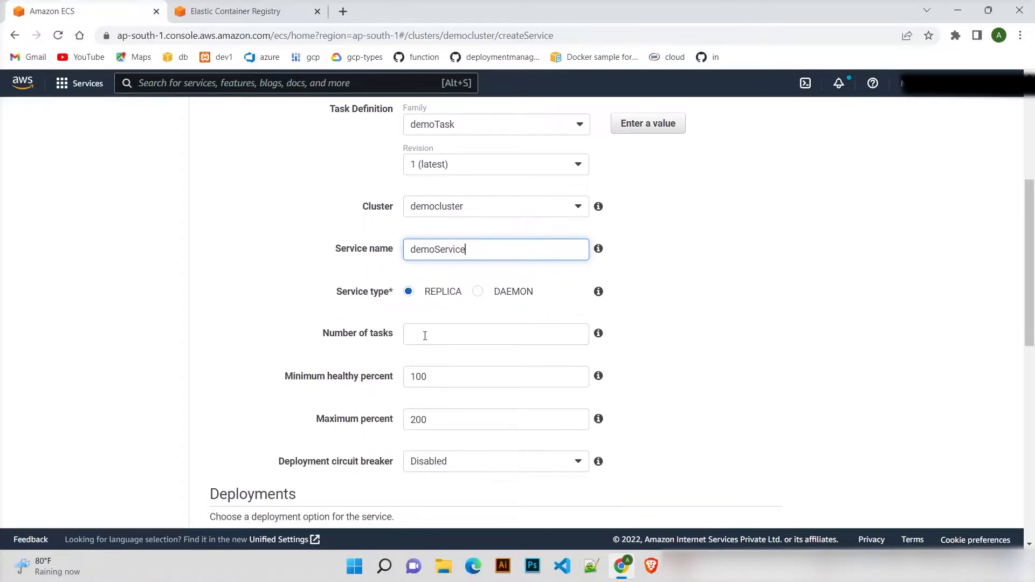
pyautogui.scroll(-9, 425, 336)
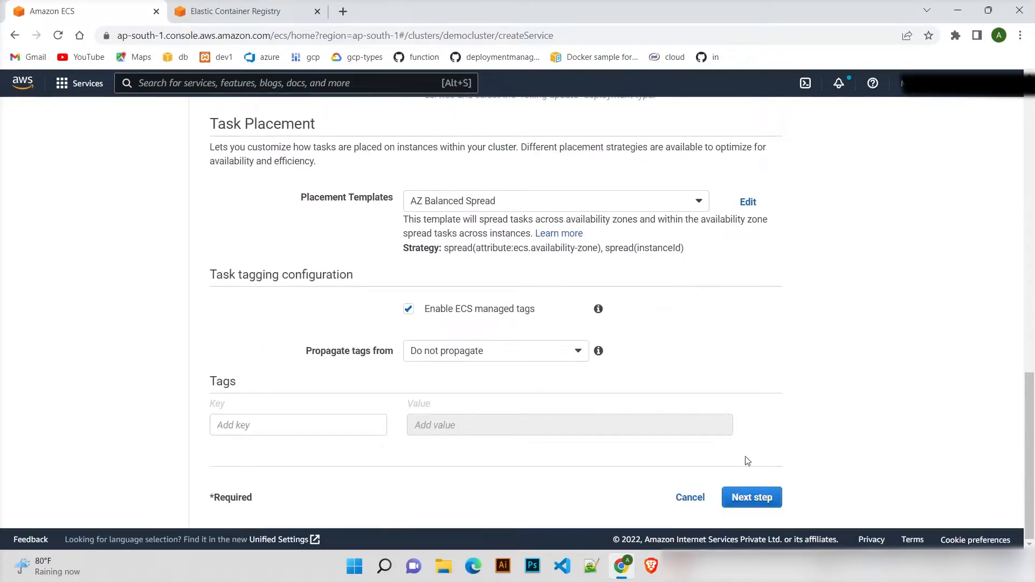
pyautogui.click(765, 497)
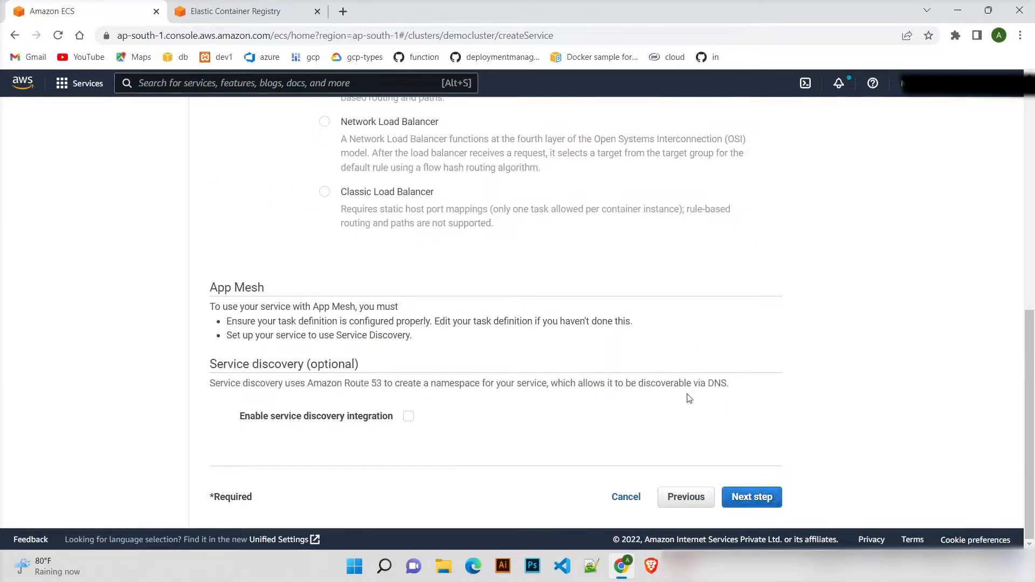
# Set the service's load balancer type to Application Load Balancer.
pyautogui.scroll(5, 688, 398)
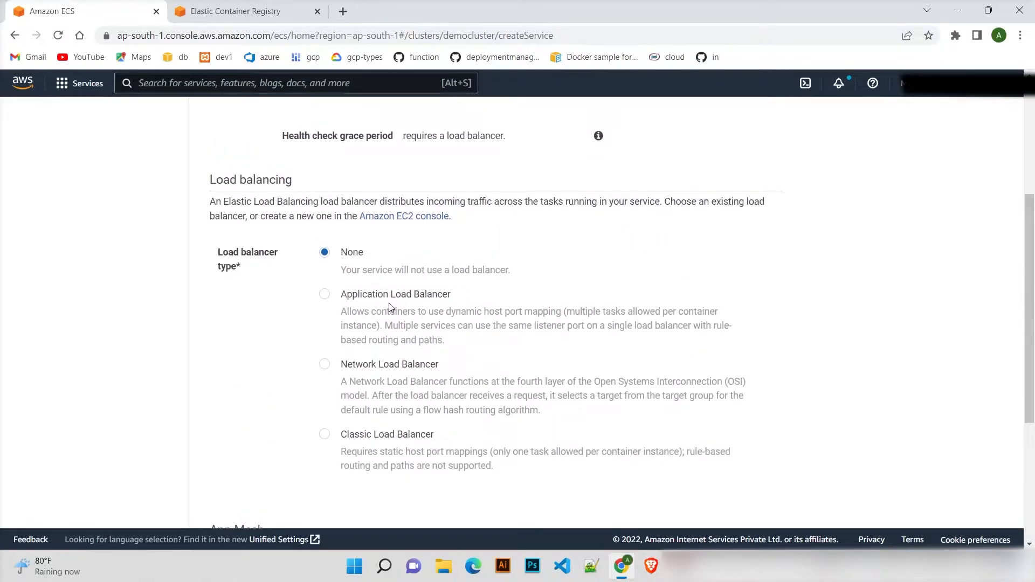
pyautogui.click(325, 295)
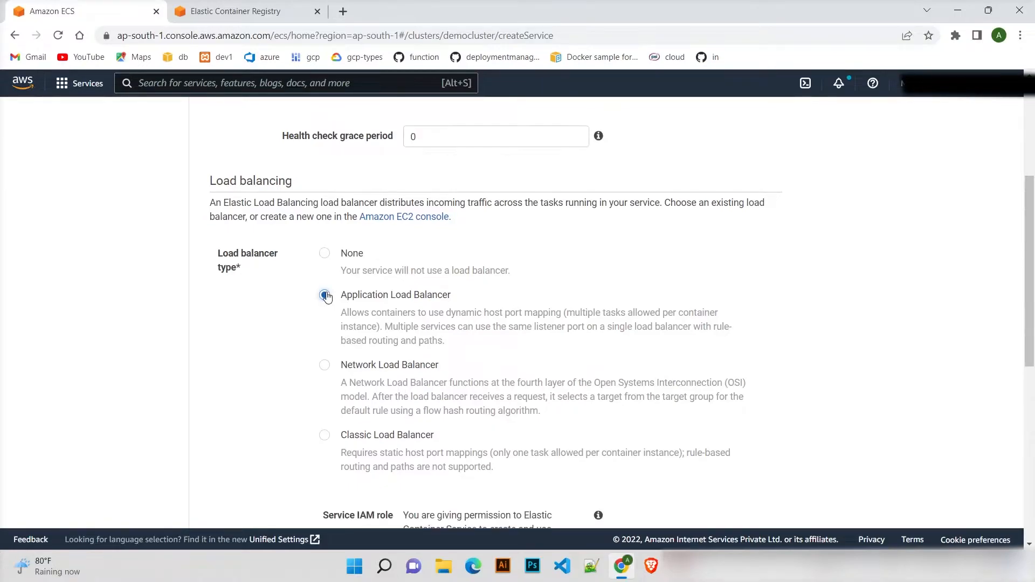
pyautogui.scroll(-5, 326, 296)
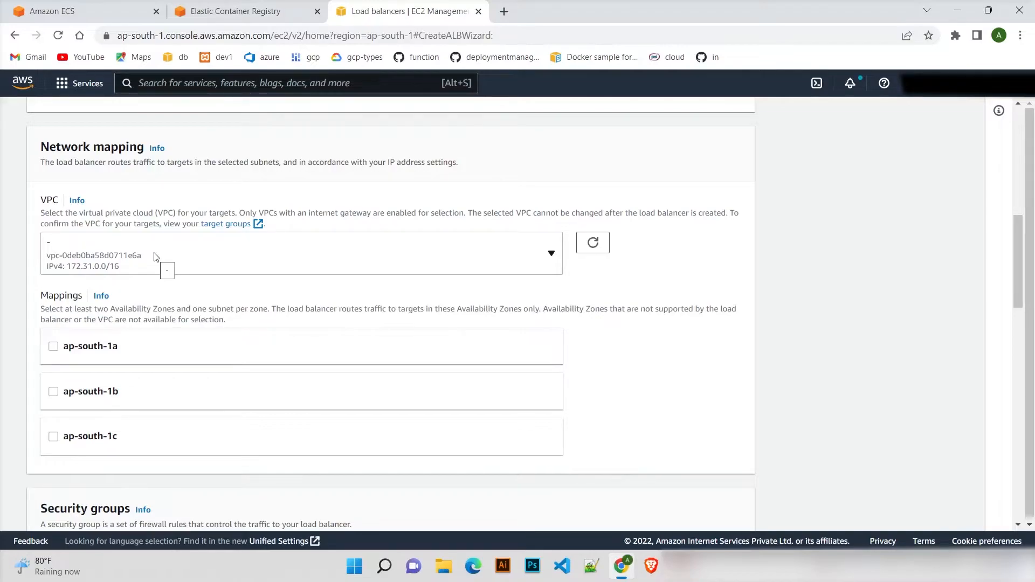
# Open the EC2 details of the first container instance in democluster and look up its VPC ID.
pyautogui.click(63, 4)
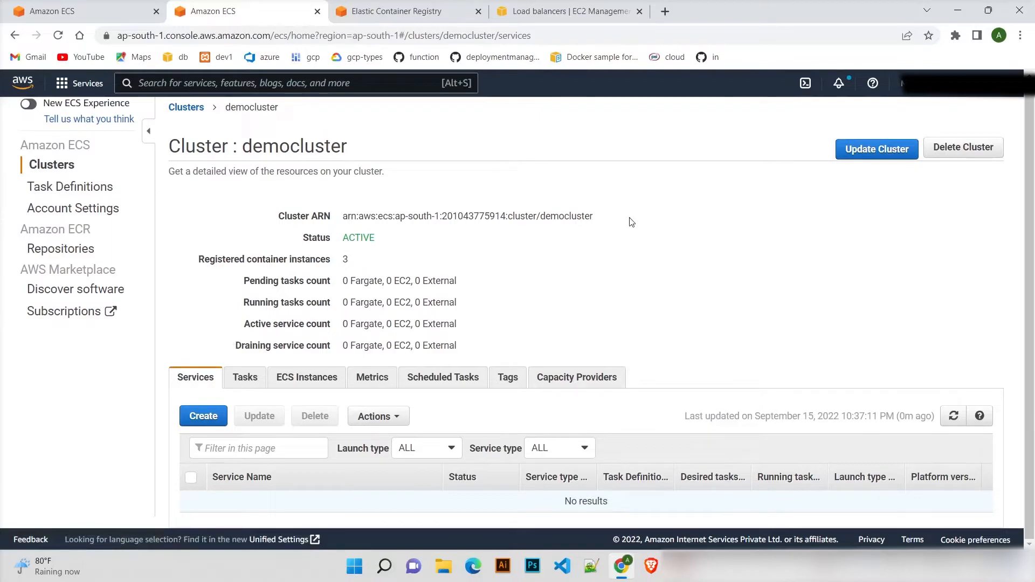
pyautogui.click(326, 377)
pyautogui.scroll(-3, 327, 375)
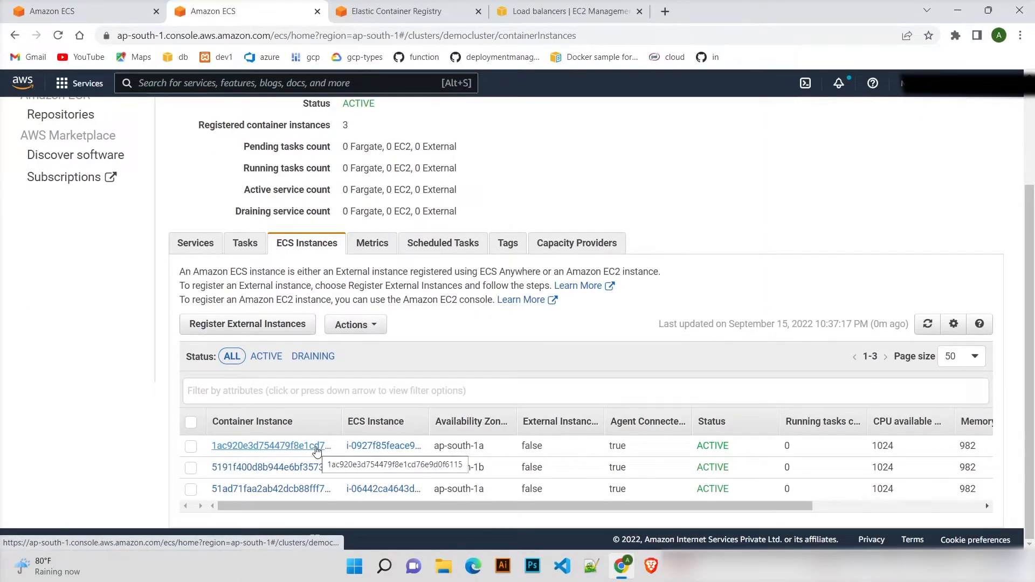
pyautogui.click(407, 447)
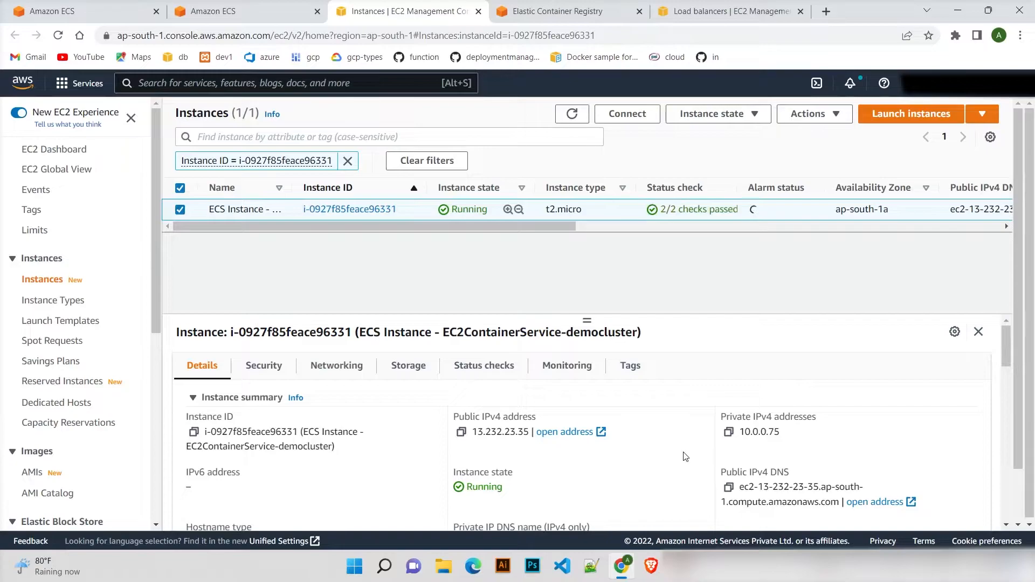
pyautogui.scroll(-3, 684, 456)
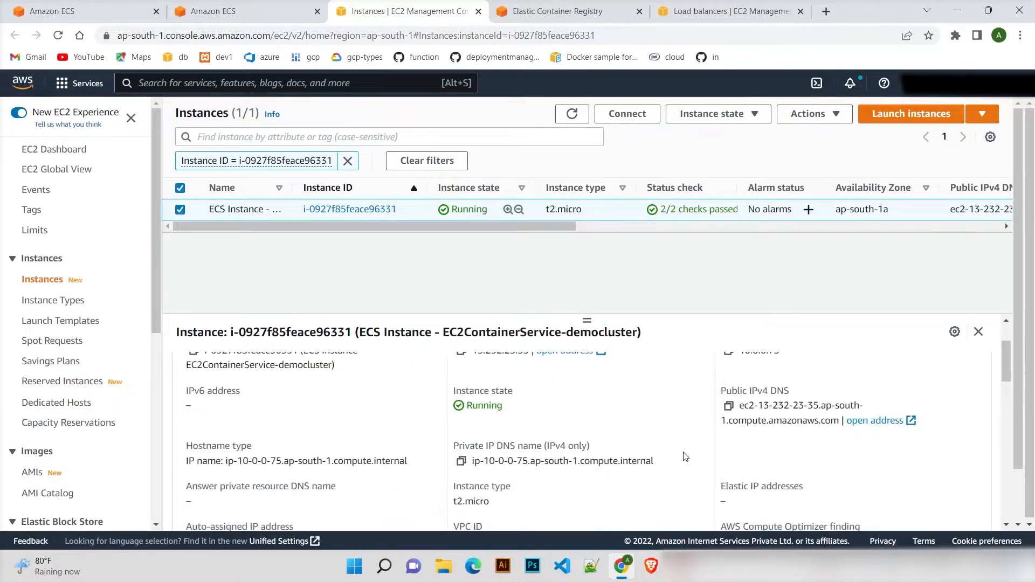
pyautogui.scroll(-1, 466, 469)
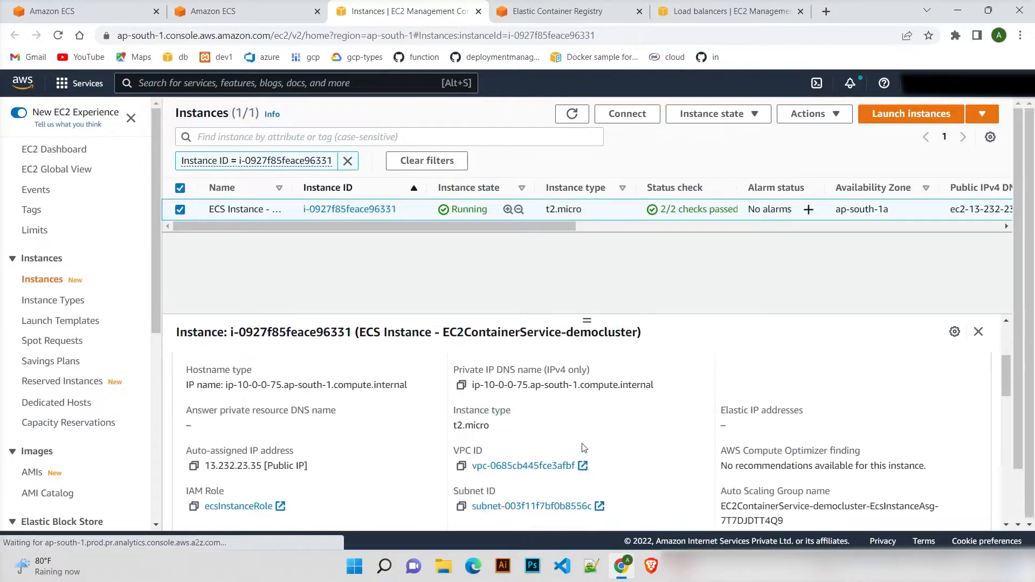